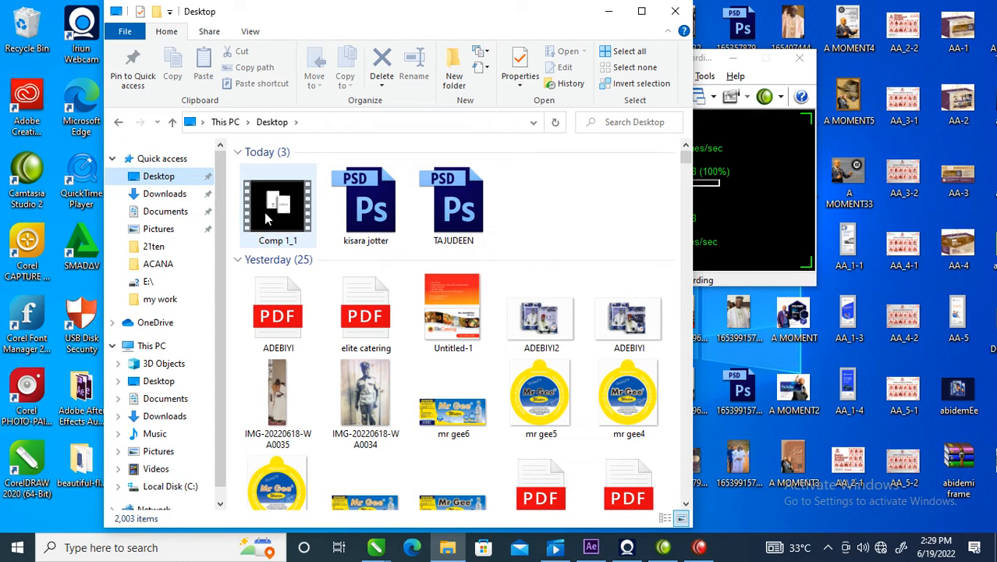
- Play the Comp 1_1 video from the Desktop folder to review the finished animation, and close the player
left_click(279, 231)
right_click(278, 231)
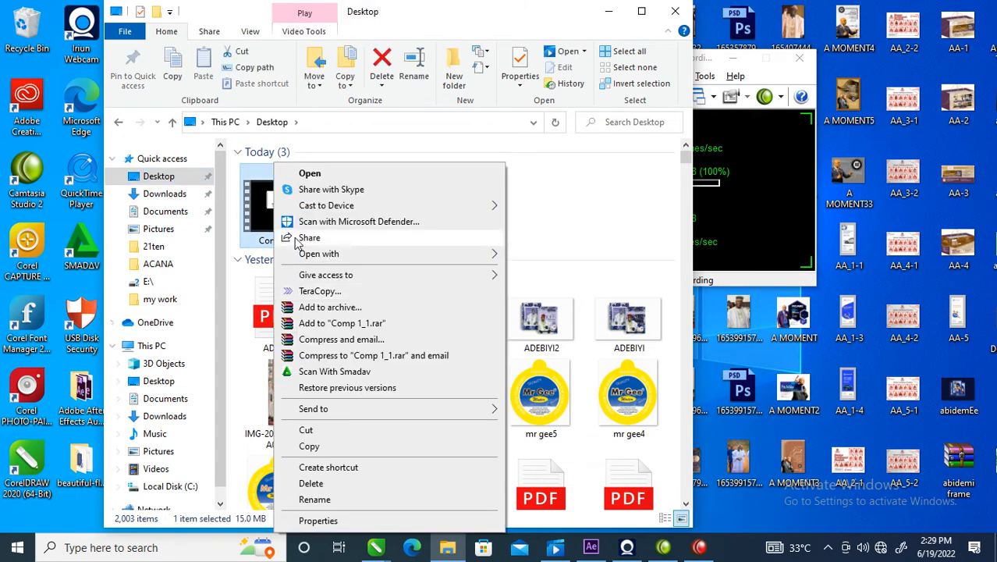
left_click(310, 174)
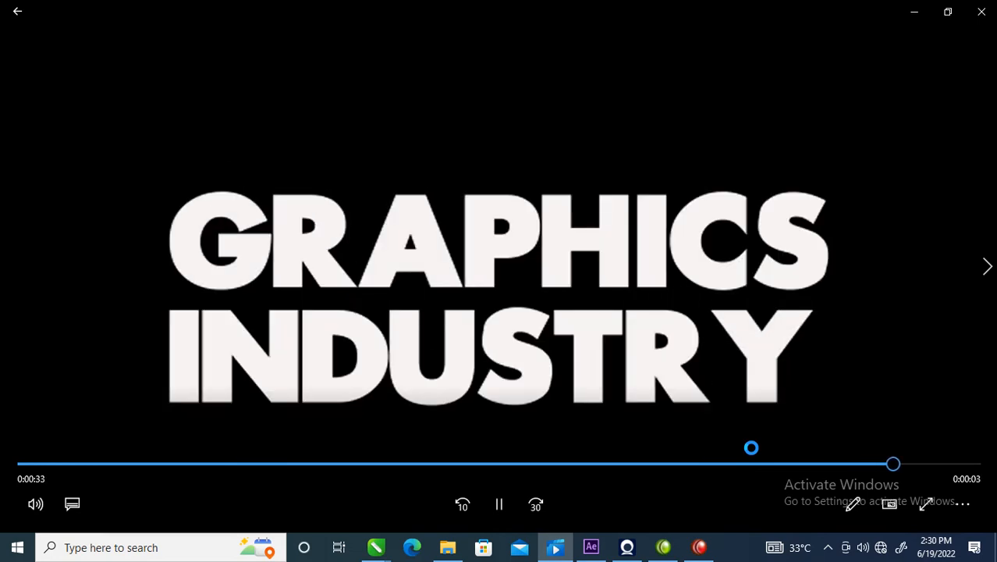
left_click(981, 11)
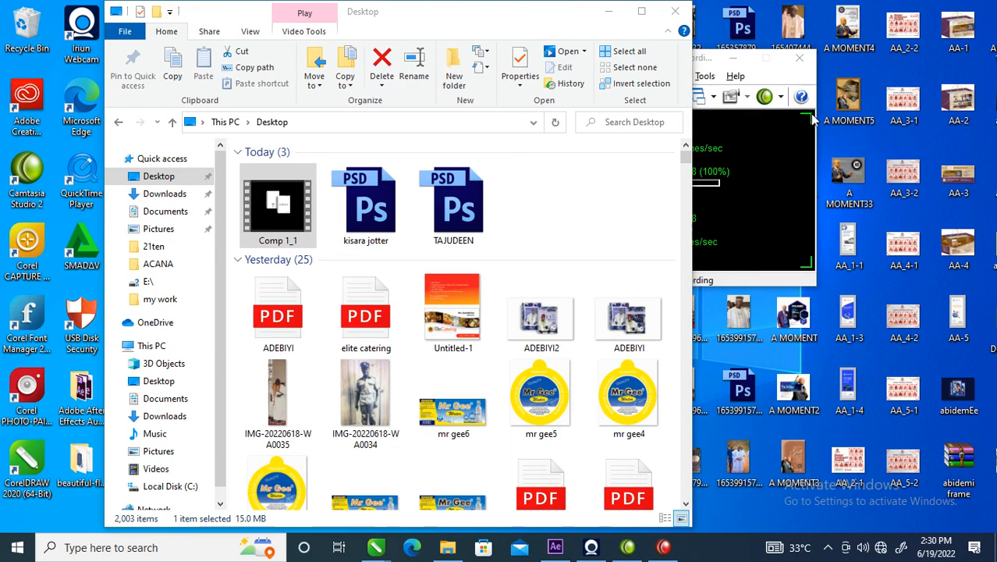
- Switch to After Effects and create a new 500 x 350 px composition at 29.97 fps, 1:30 long
left_click(554, 547)
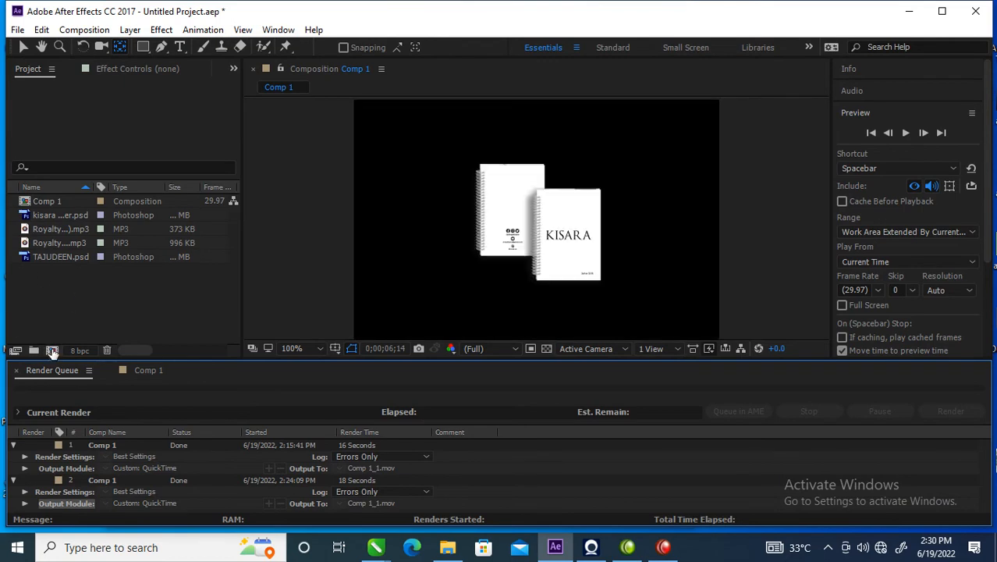
left_click(51, 351)
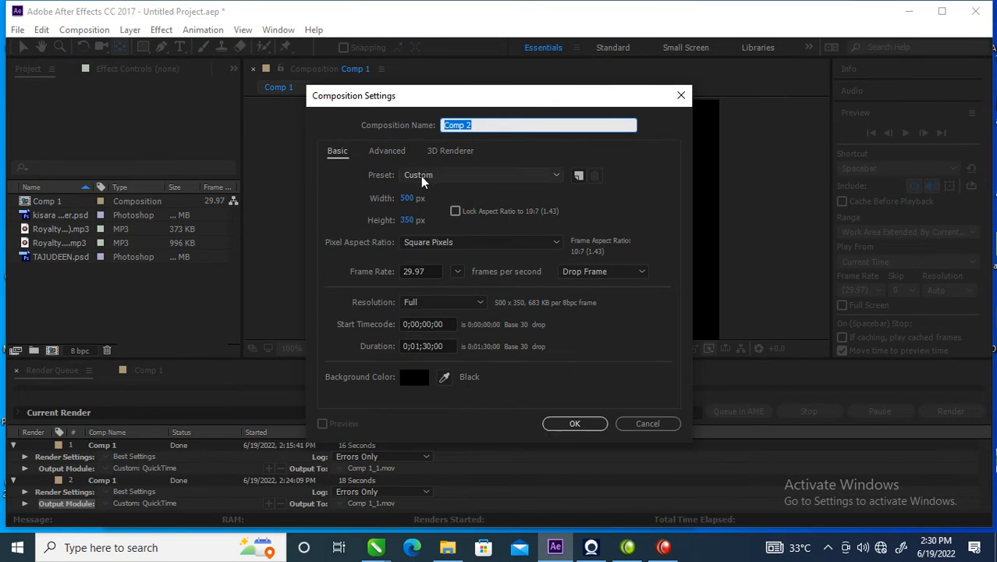
left_click(578, 424)
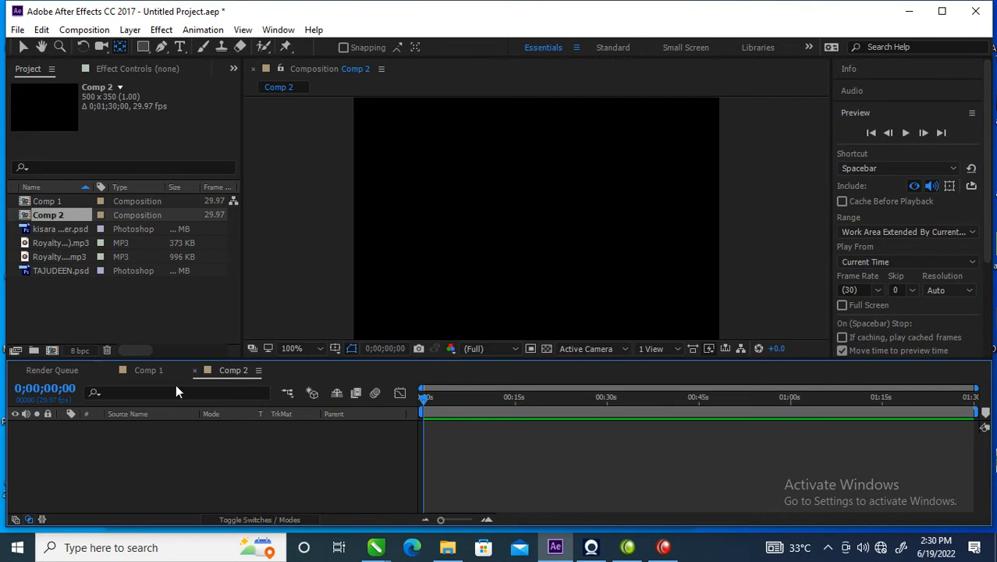
- Add both Photoshop files from the project to the new composition's timeline together
left_click(60, 230)
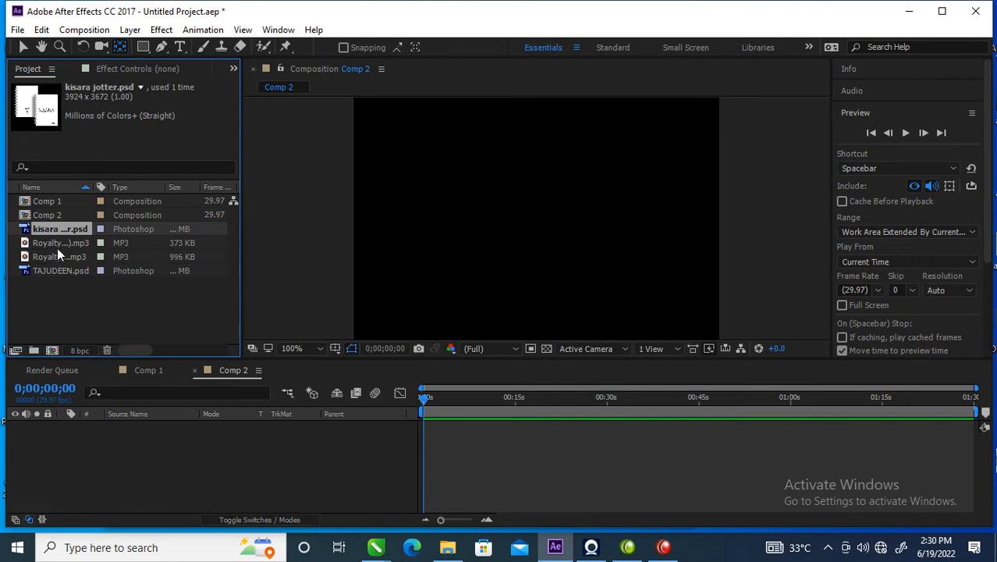
left_click(50, 273)
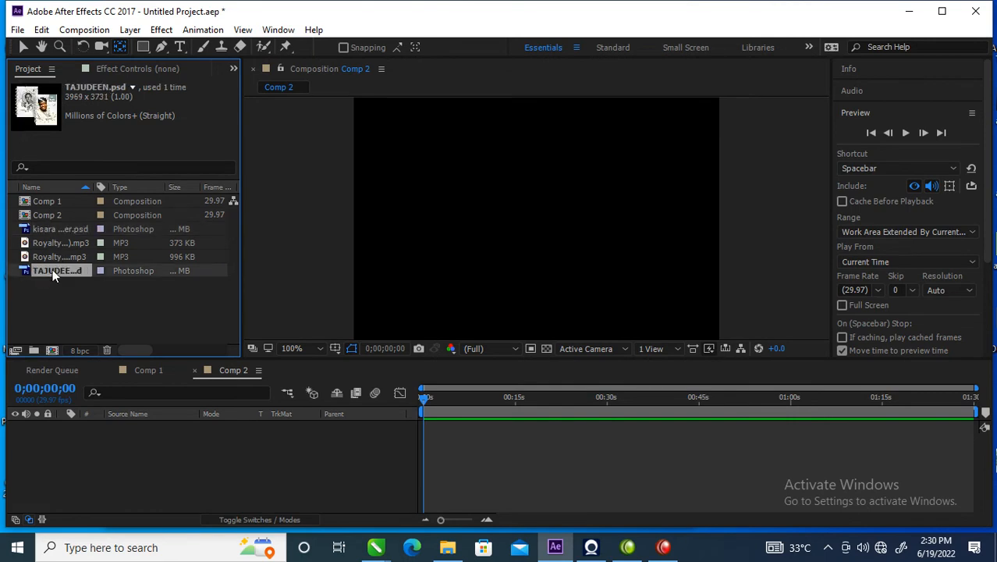
left_click(64, 229, "ctrl")
left_click_drag(64, 227, 142, 446)
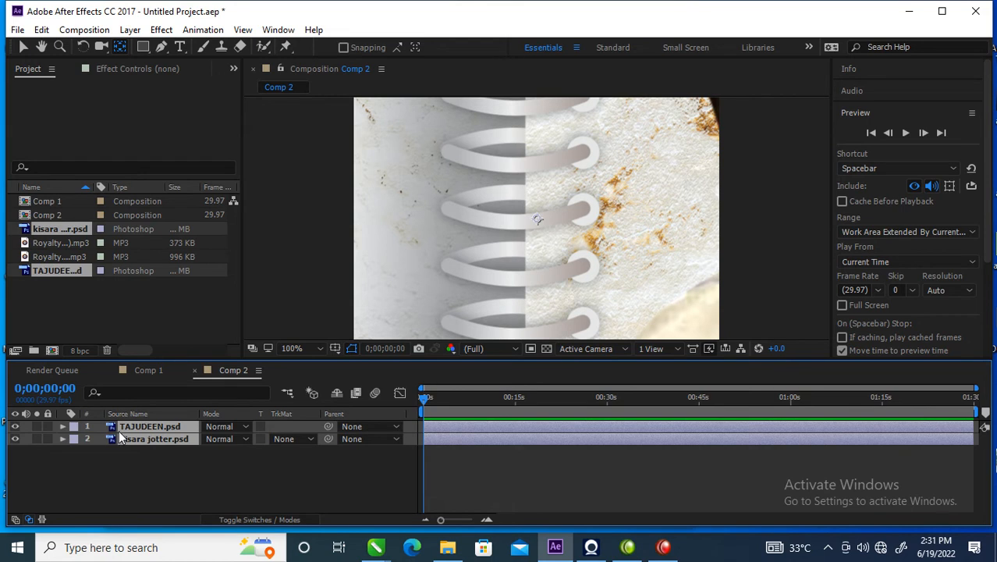
left_click(62, 426)
left_click(62, 451)
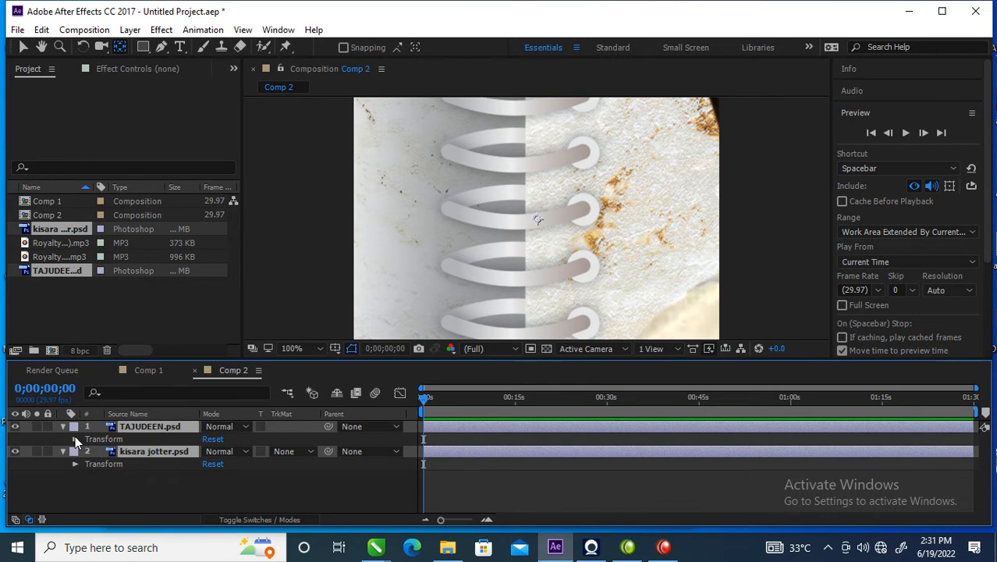
left_click(74, 438)
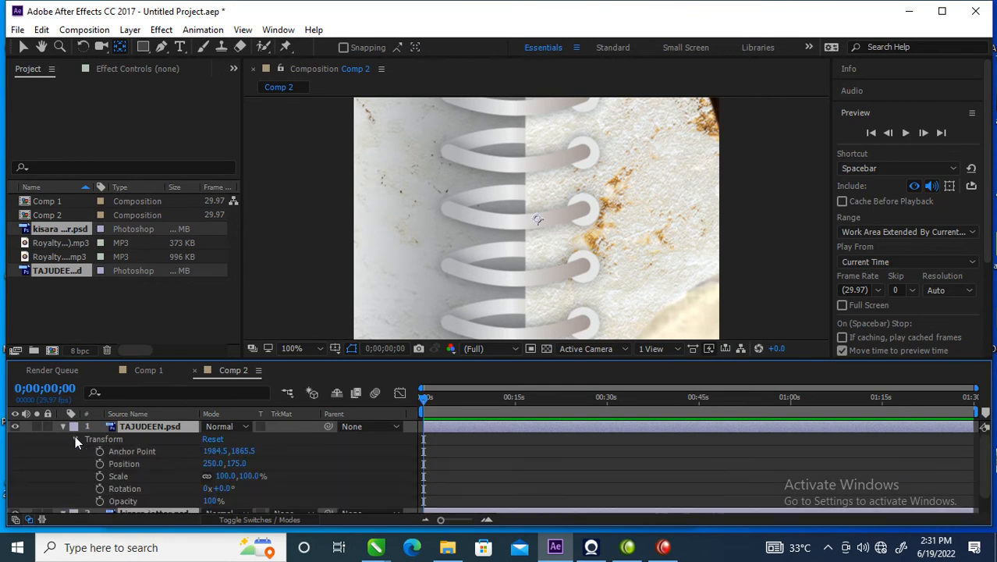
left_click(131, 475)
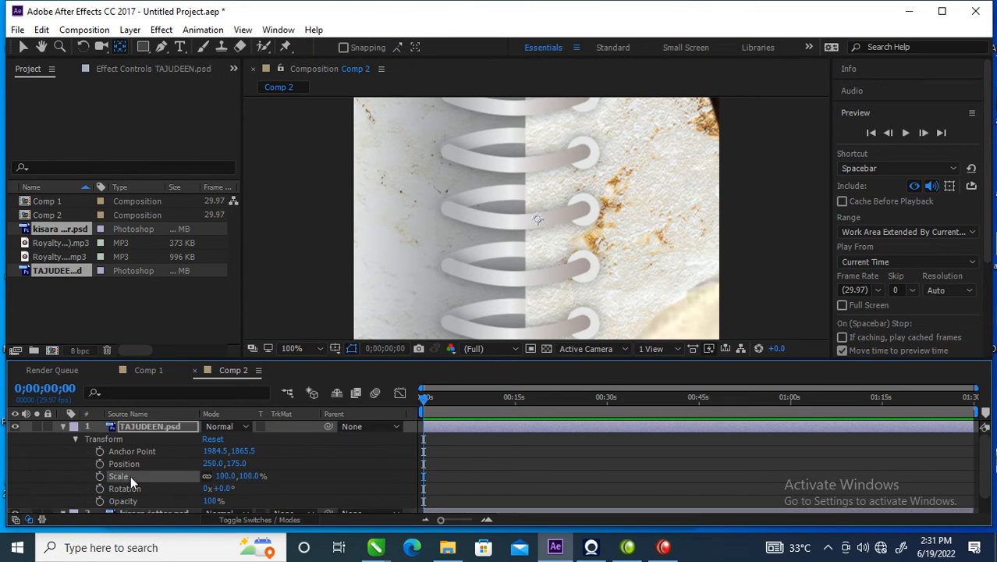
left_click(64, 427)
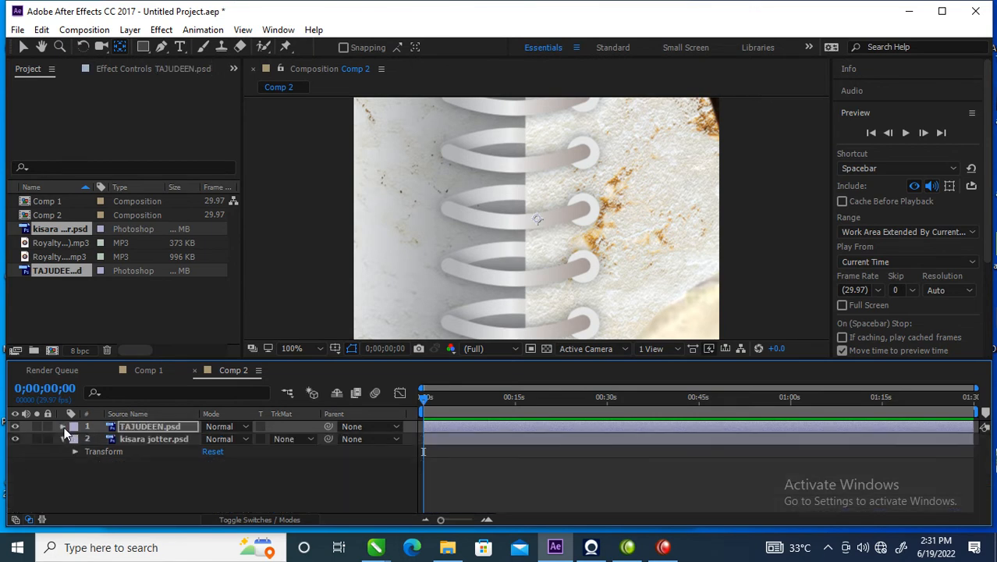
- Scale both PSD layers down together to 6%
left_click(135, 440)
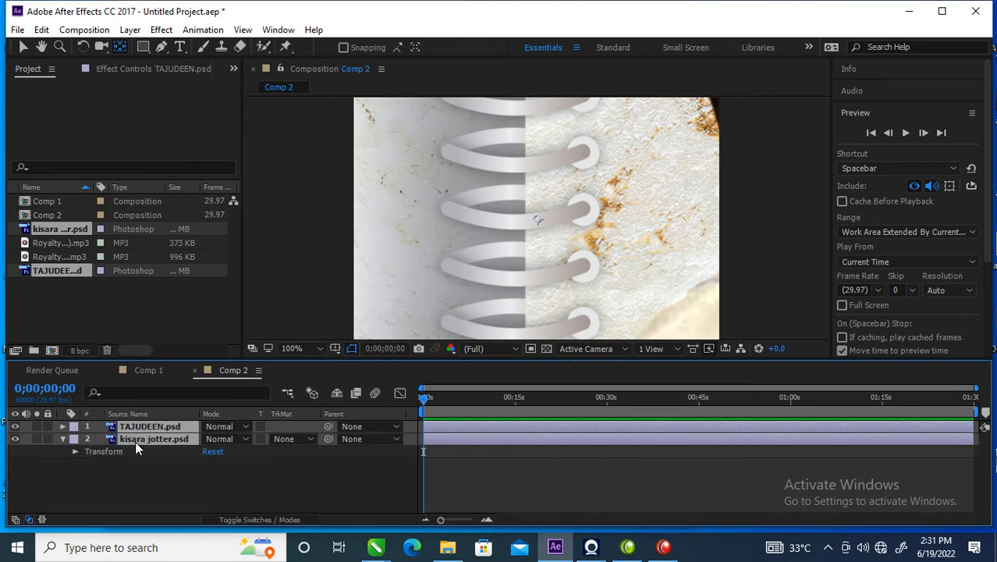
key("s")
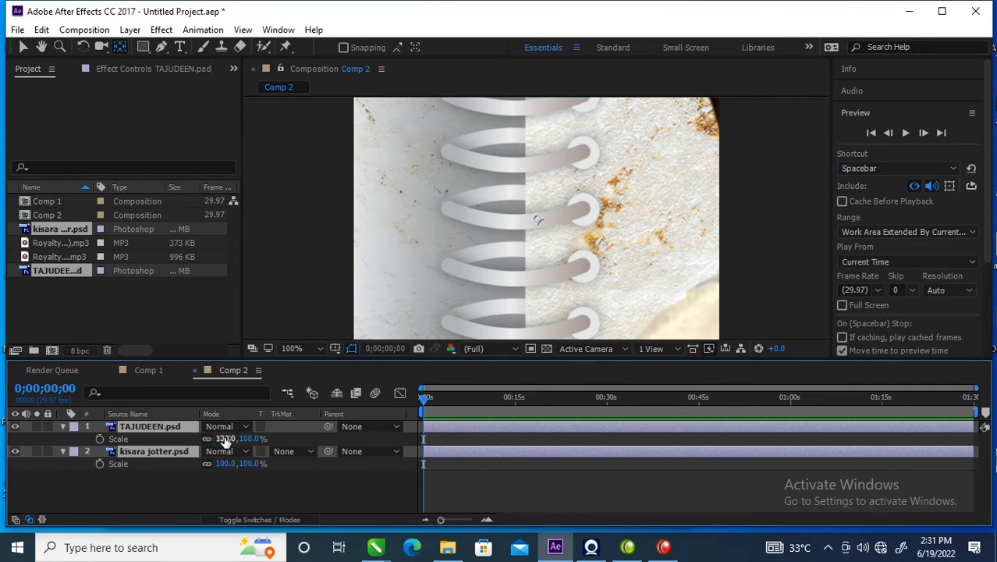
left_click_drag(224, 439, 170, 446)
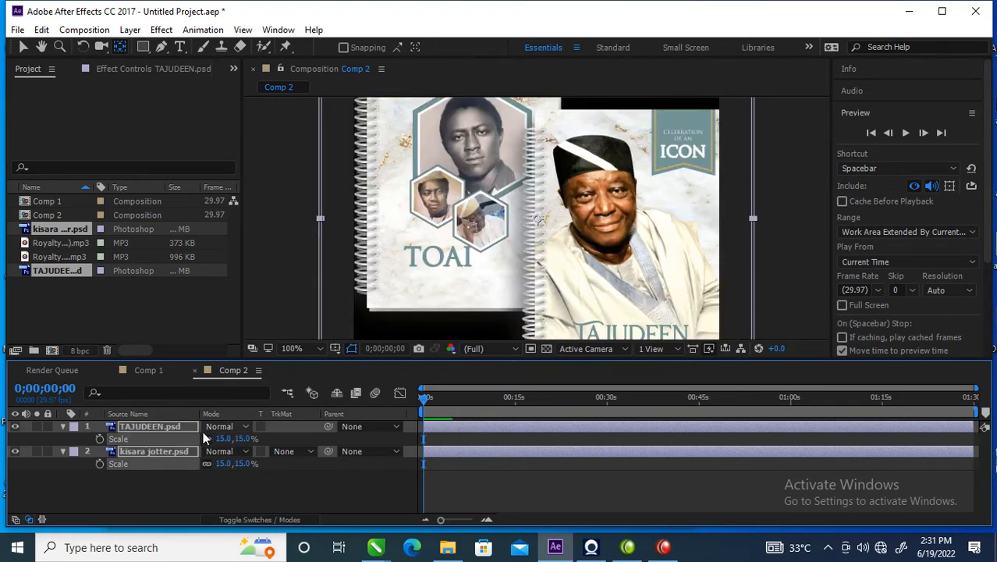
left_click(222, 438)
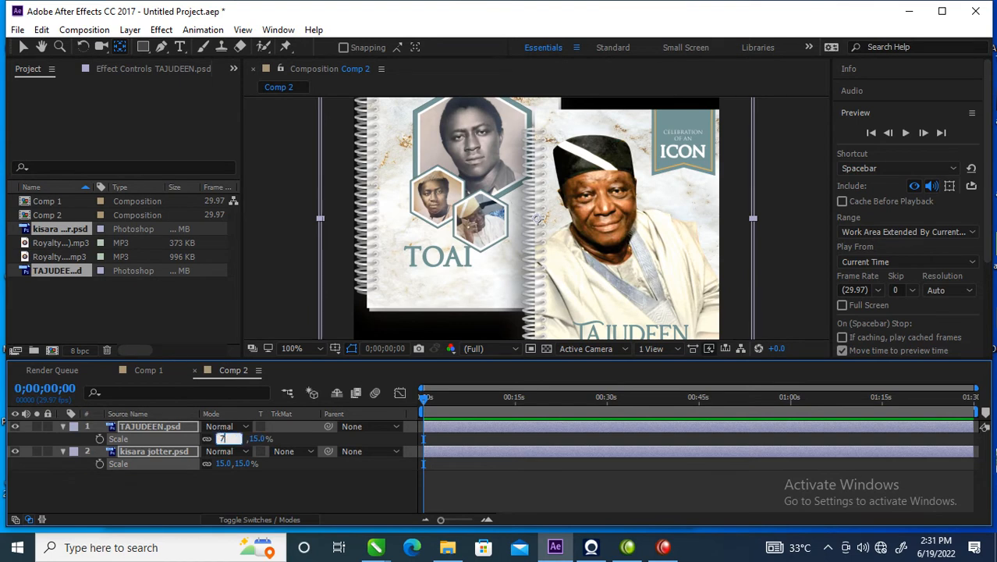
type("7")
key("Return")
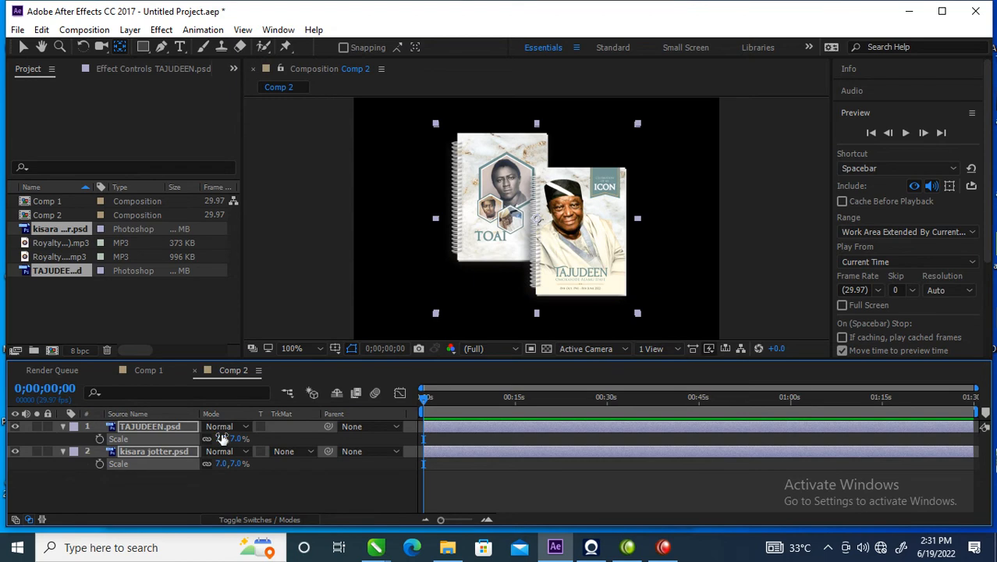
left_click(221, 438)
key("Return")
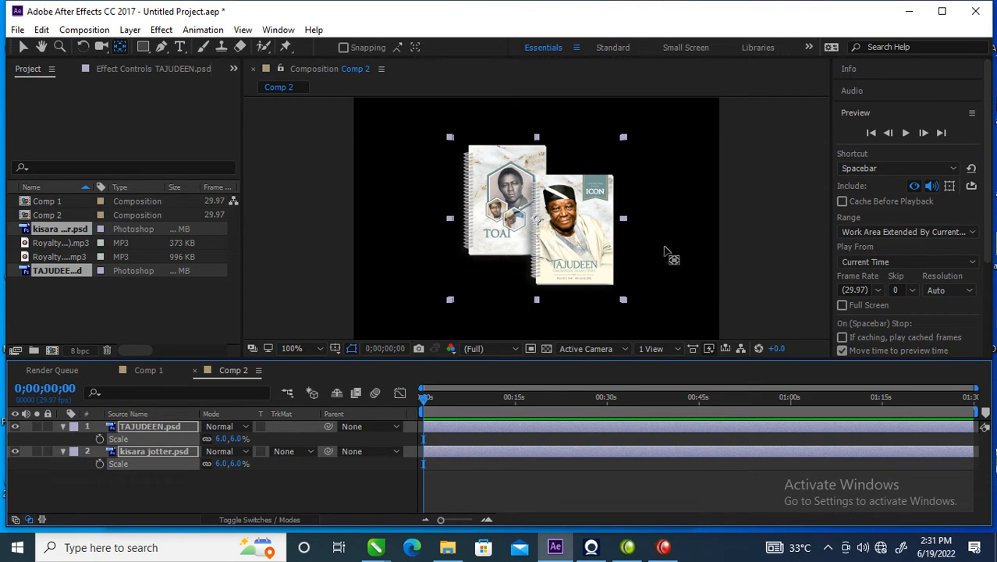
- Enable Position keyframes on both layers together and shift those keyframes to about the 7-second mark
left_click(573, 236)
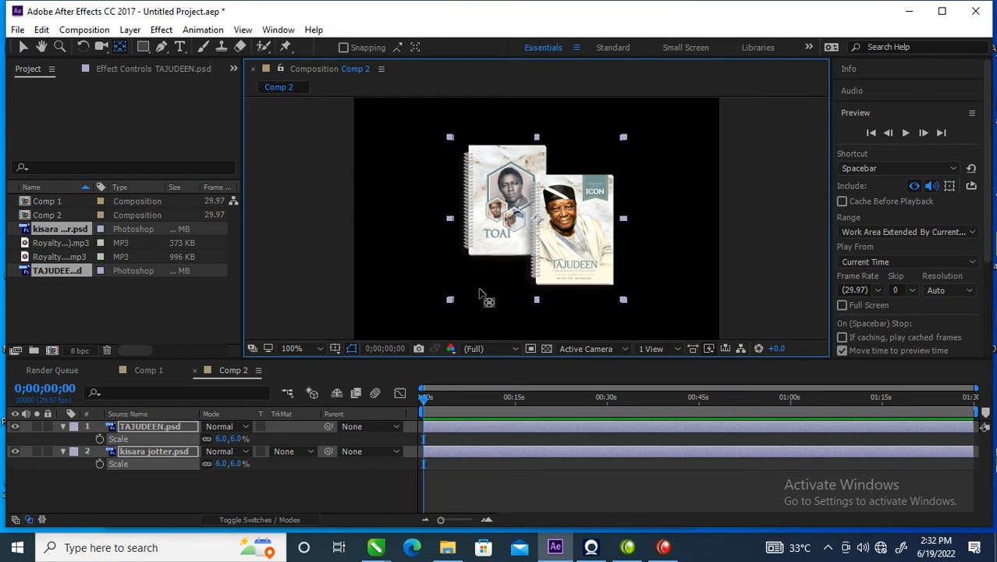
left_click(155, 441)
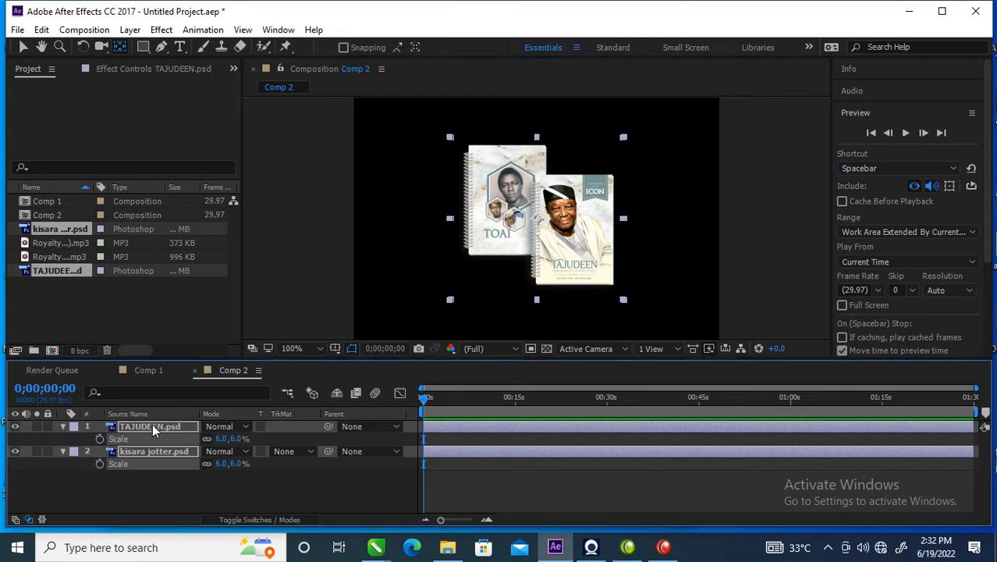
left_click(151, 440, "ctrl")
left_click(159, 452, "ctrl")
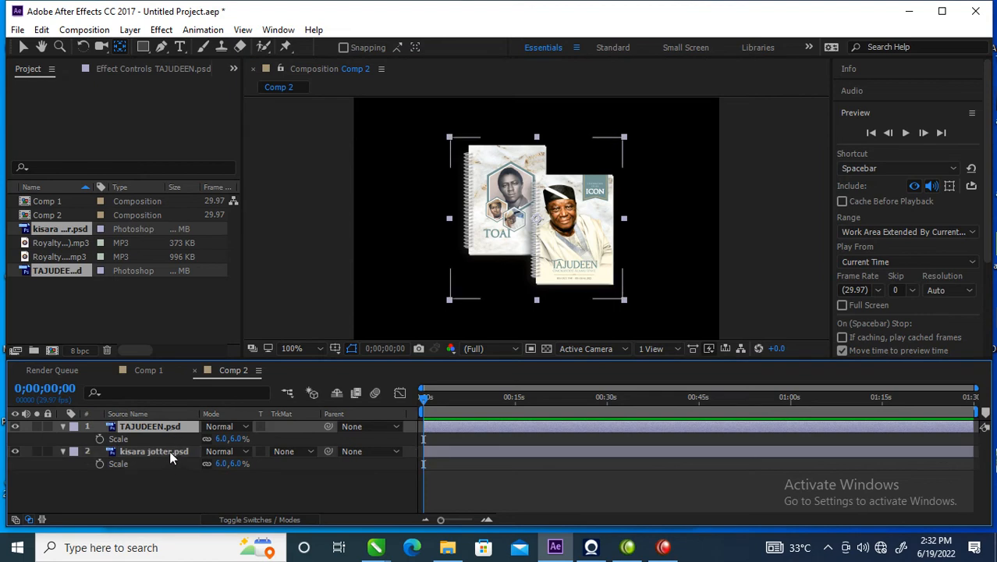
left_click(169, 450, "ctrl")
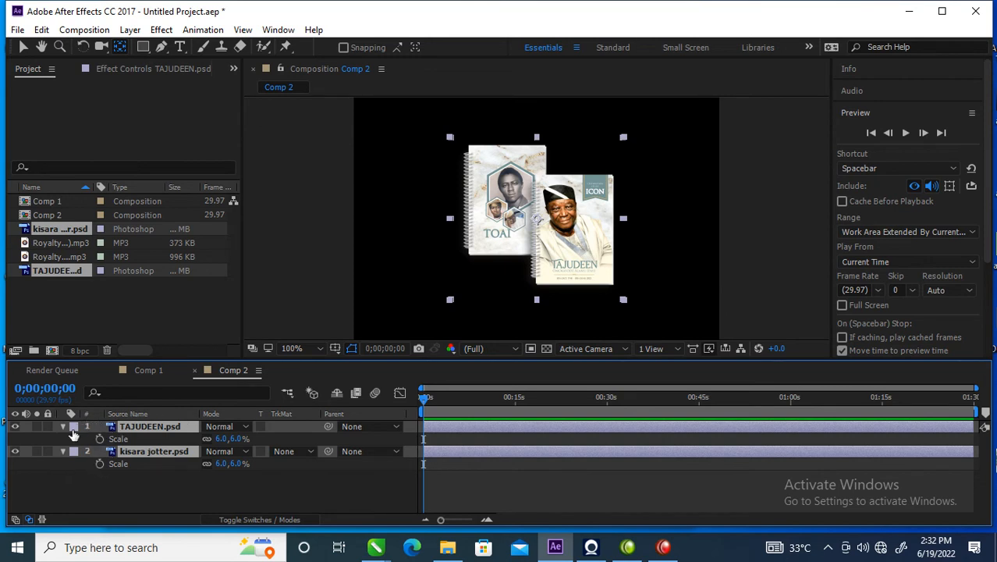
left_click(62, 426)
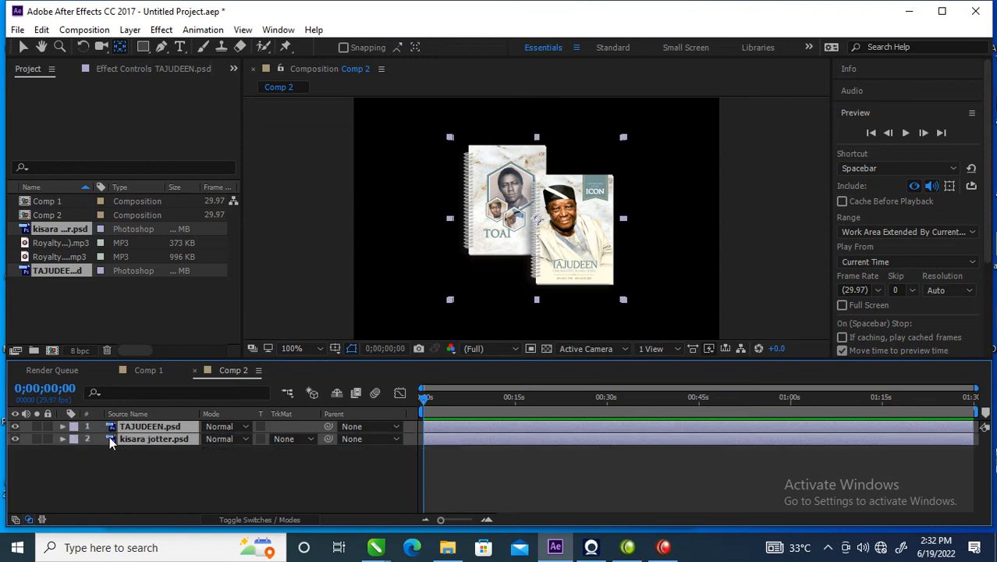
key("p")
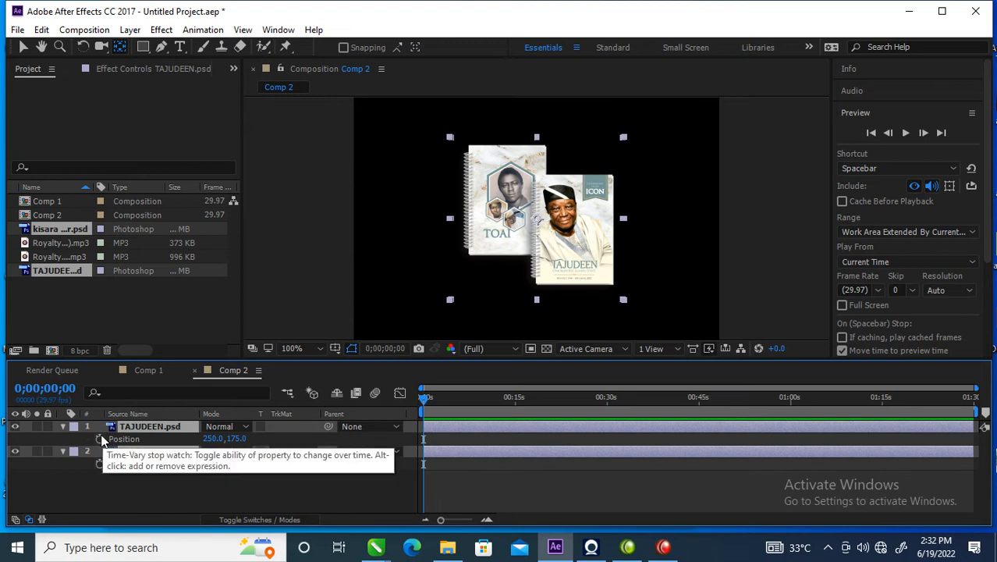
left_click(101, 440)
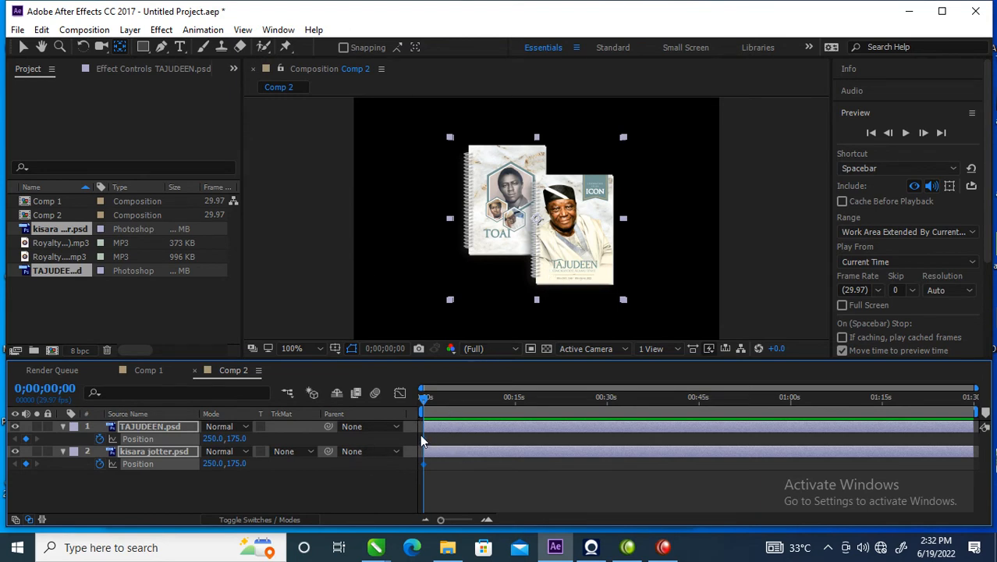
left_click_drag(441, 435, 421, 478)
left_click_drag(425, 442, 467, 451)
- At 0 seconds, move both layers straight up out of the frame to position 250, -129 with the Selection tool
left_click(588, 262)
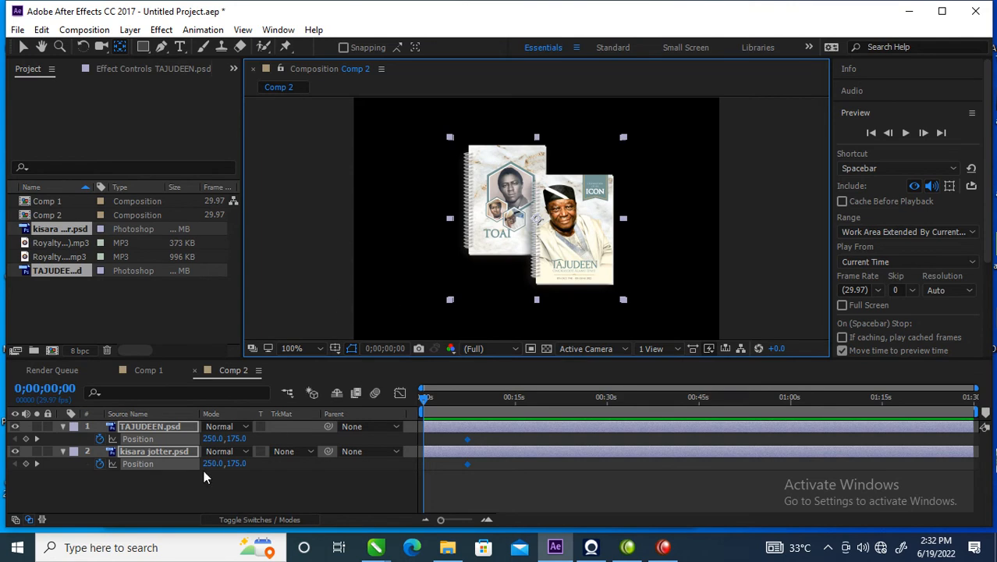
left_click(164, 431)
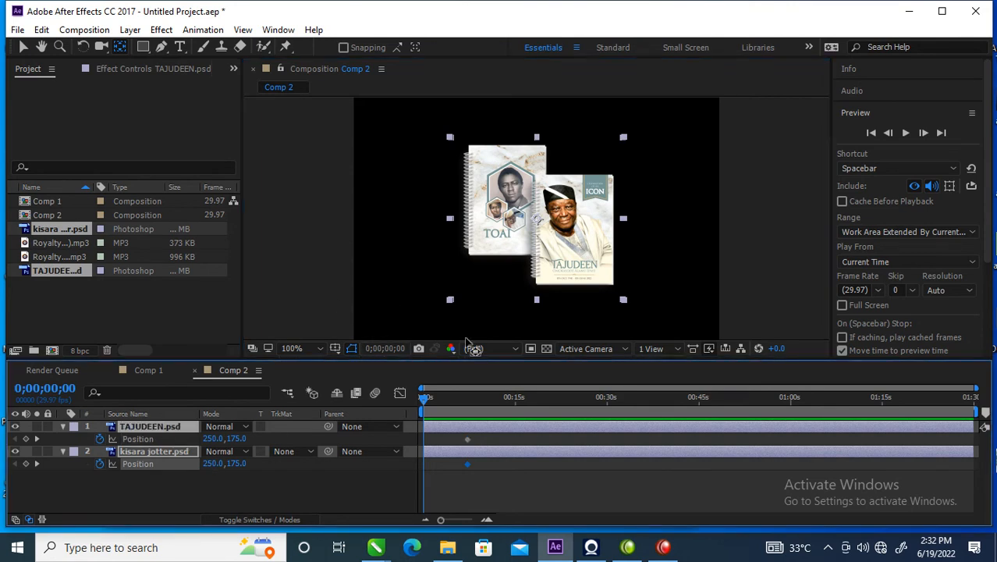
left_click(570, 251)
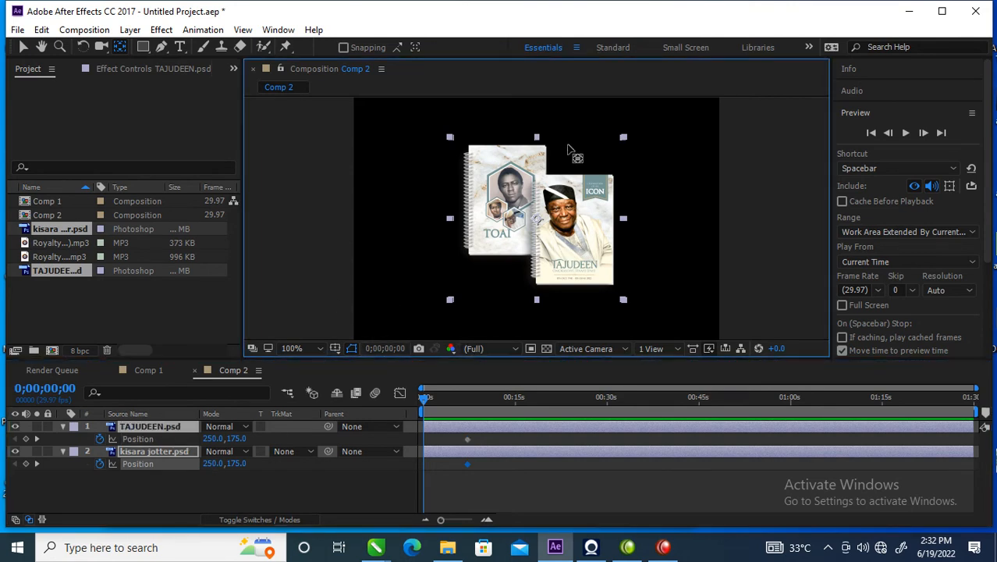
left_click(22, 47)
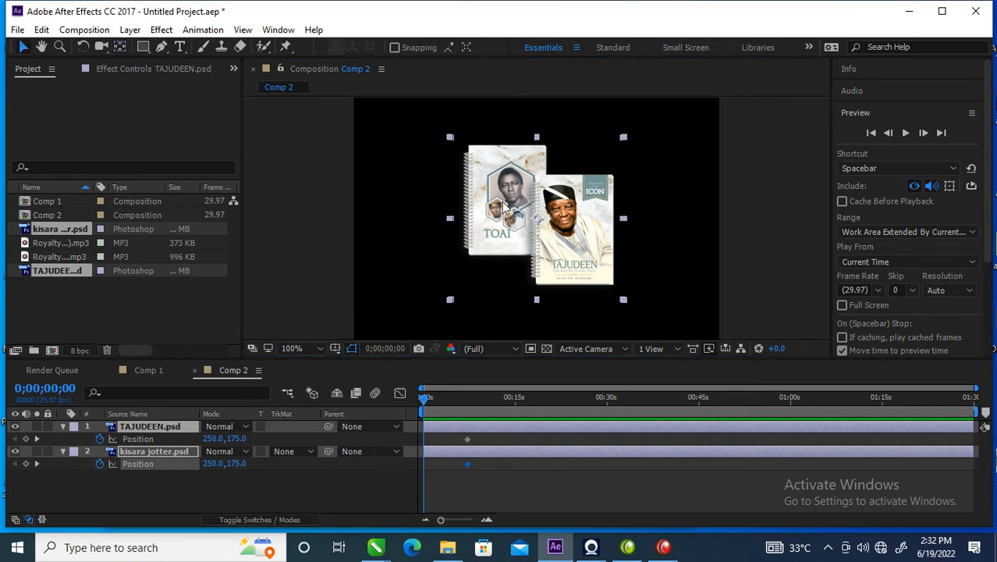
left_click_drag(558, 251, 550, 37)
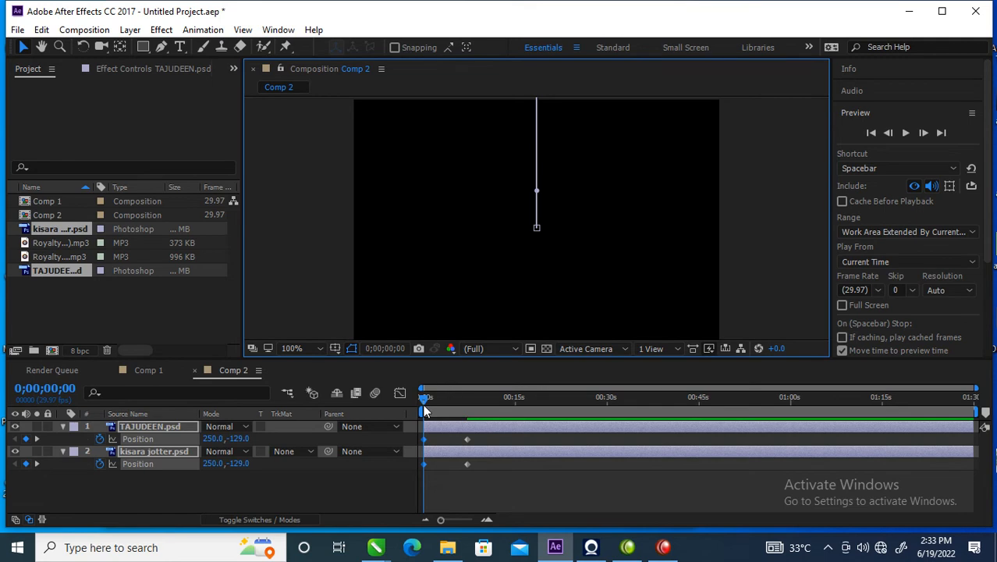
- Check the drop-in motion up to about 7 seconds and apply Easy Ease to all Position keyframes of both layers
left_click_drag(424, 411, 442, 411)
left_click_drag(456, 413, 469, 417)
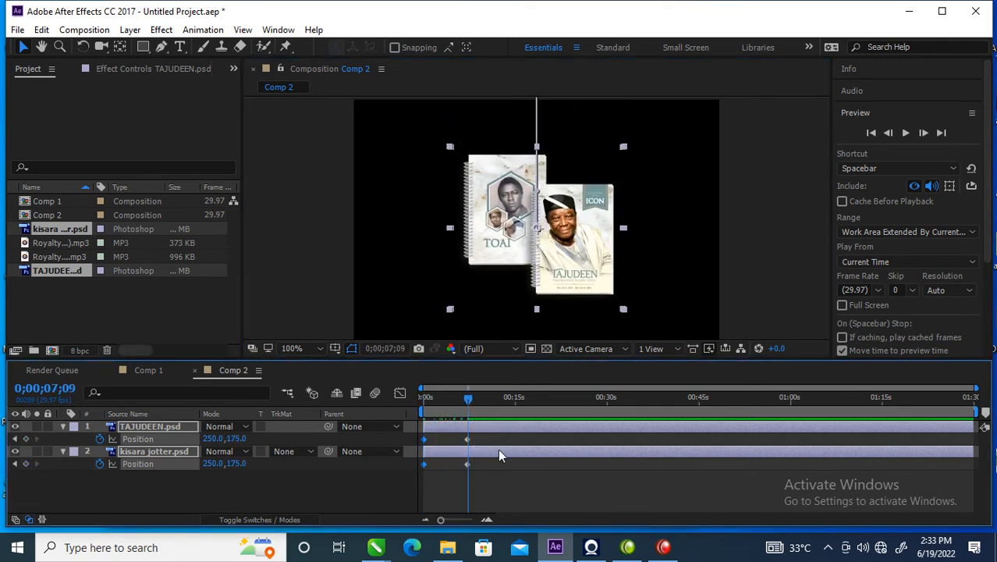
left_click_drag(491, 440, 413, 475)
right_click(465, 441)
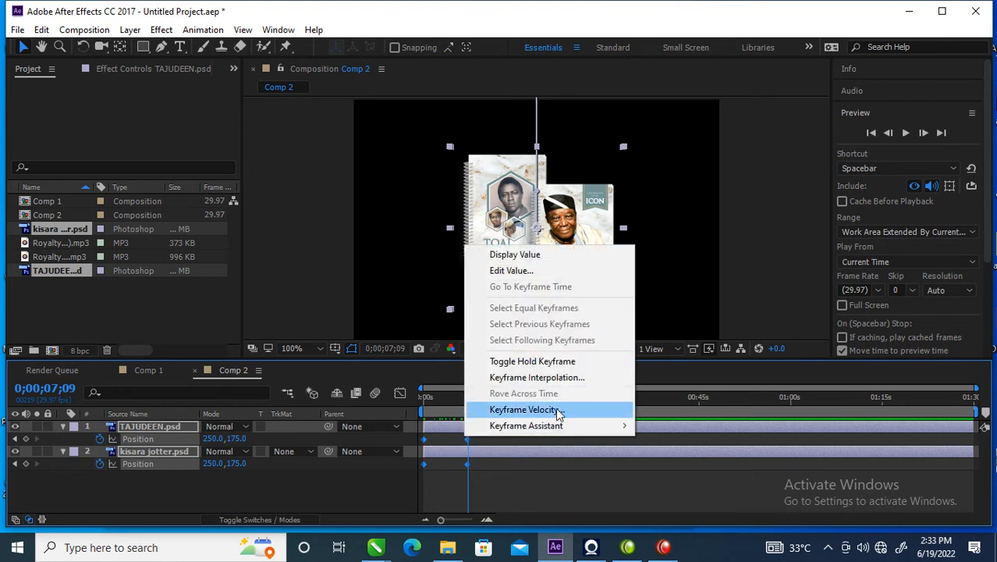
mouse_move(558, 425)
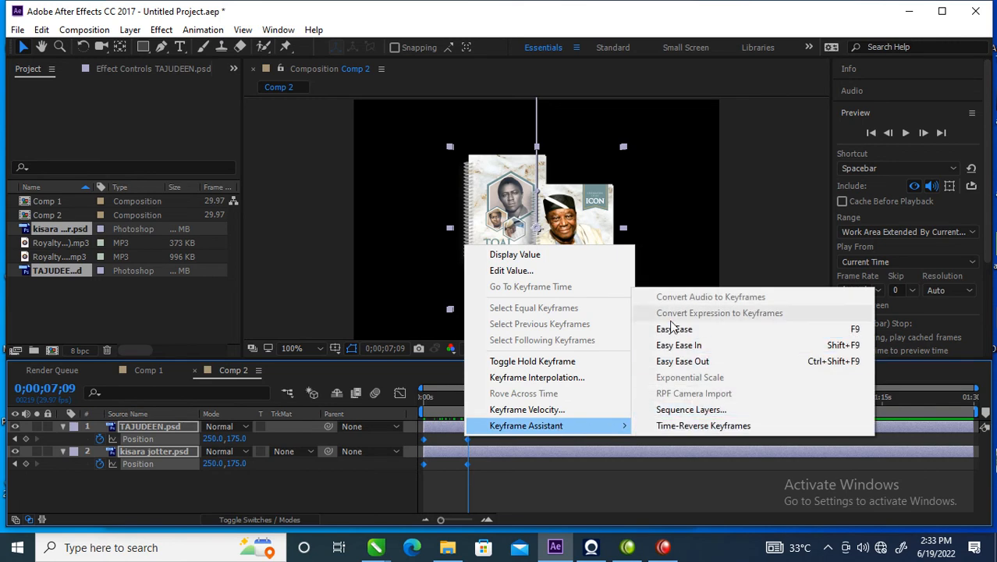
left_click(684, 329)
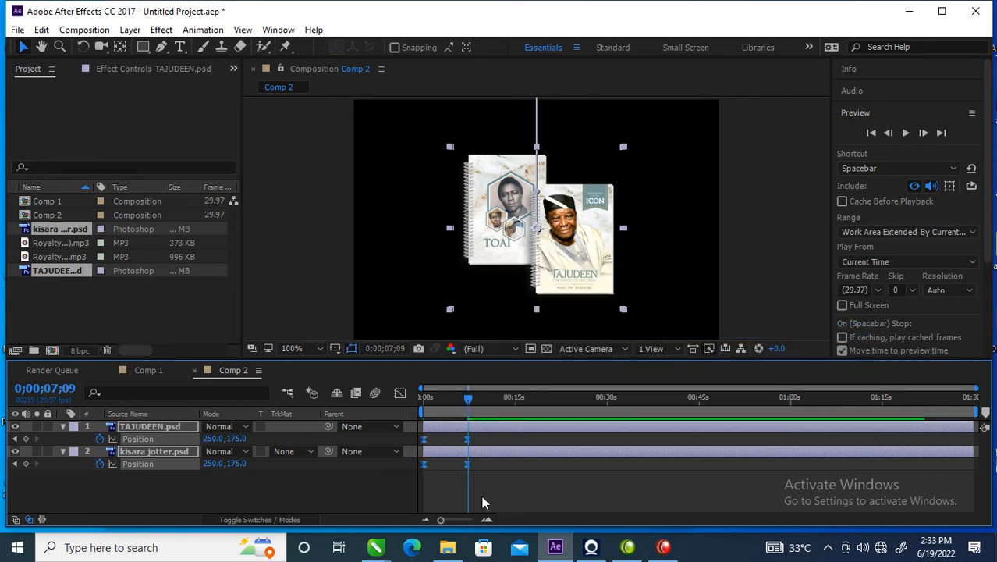
- Sharpen the Position speed curve of both layers by pulling the ease handles together in the graph, and preview the drop-in from 0 seconds
left_click(399, 393)
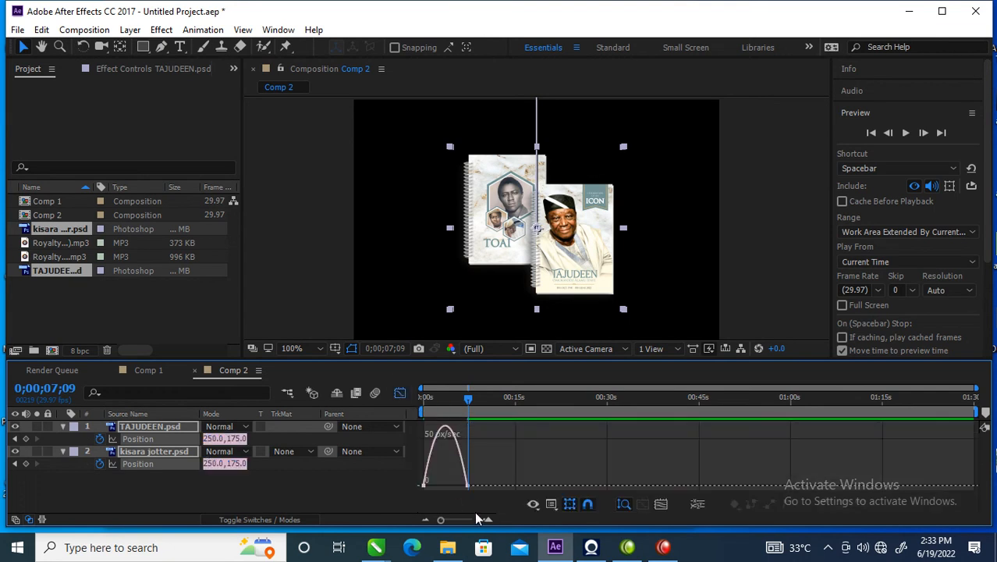
left_click_drag(489, 468, 405, 436)
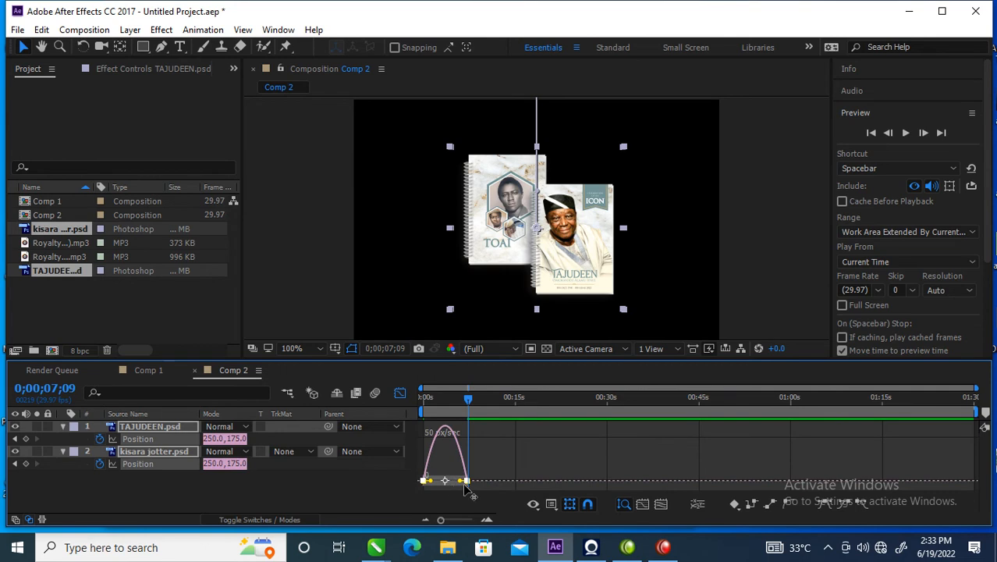
mouse_move(461, 483)
left_mouse_down()
mouse_move(402, 483)
mouse_move(461, 487)
left_mouse_up()
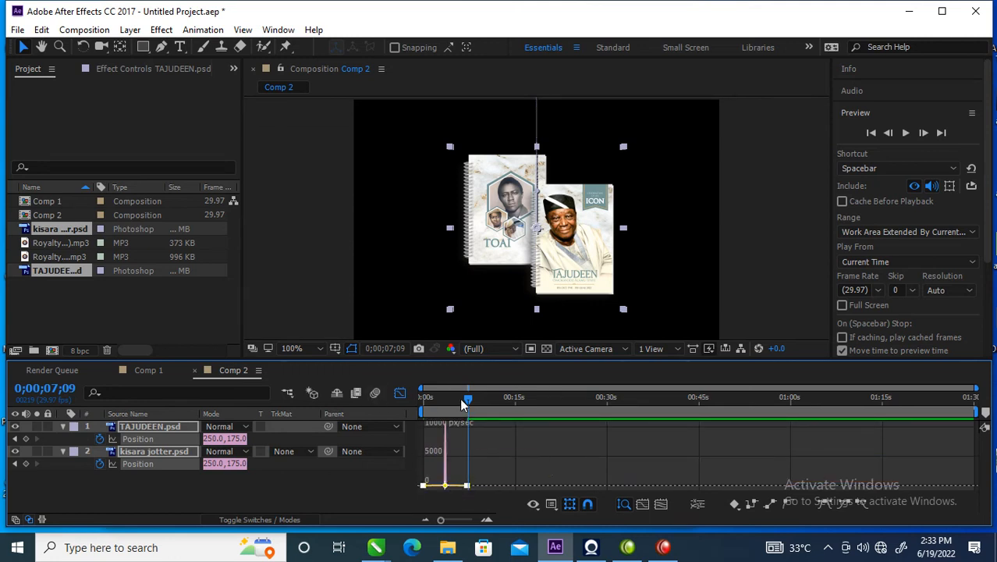
left_click(400, 392)
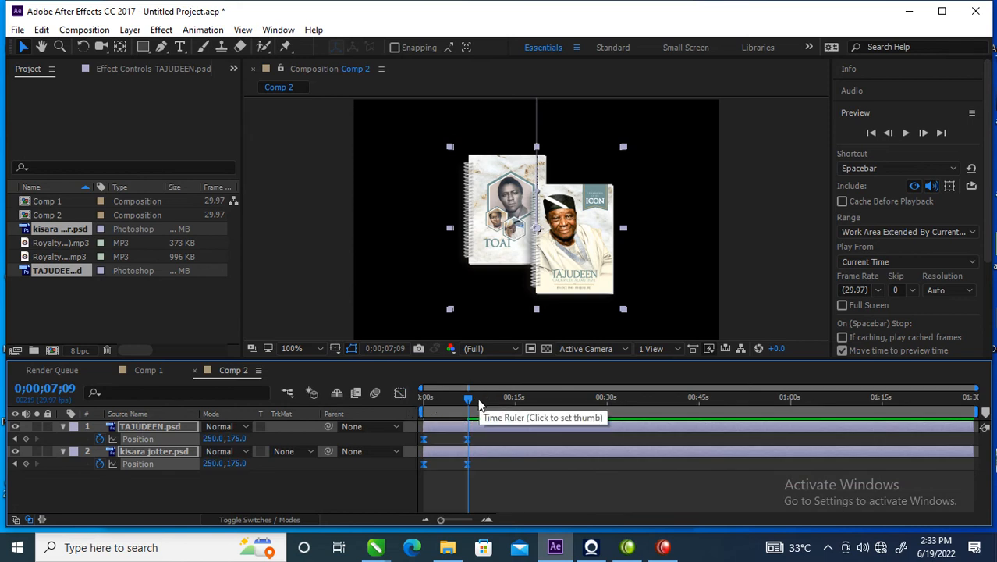
left_click_drag(469, 397, 407, 403)
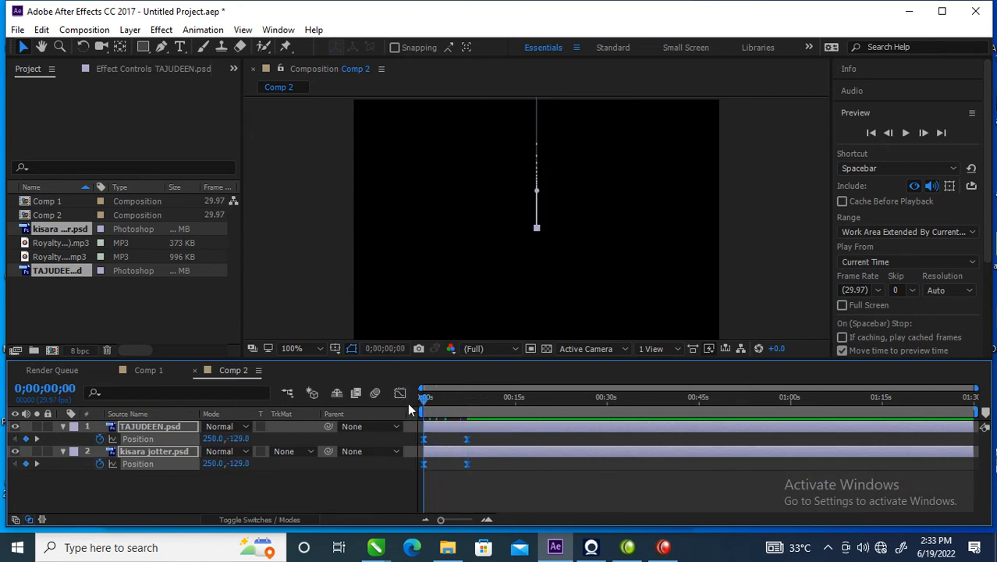
left_click(905, 132)
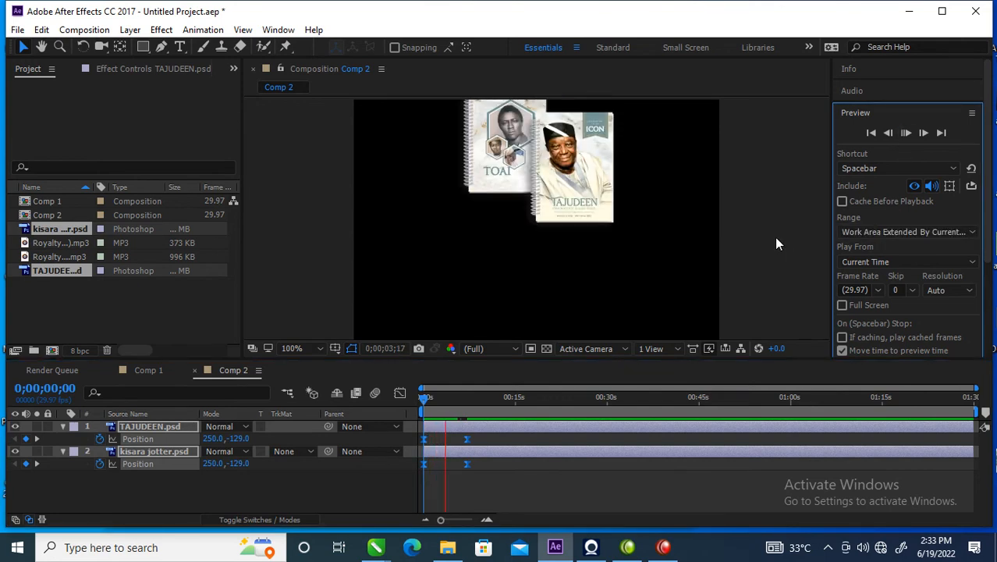
- Add Position keyframes to both PSD layers at 0;00;06;28
left_click(420, 402)
left_click_drag(421, 401, 465, 414)
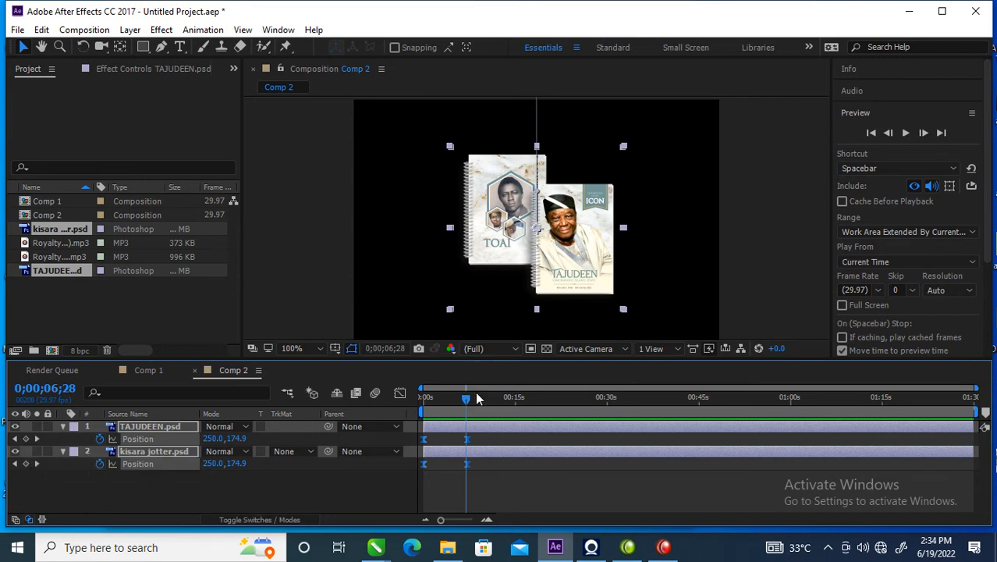
left_click(25, 438)
left_click(26, 463)
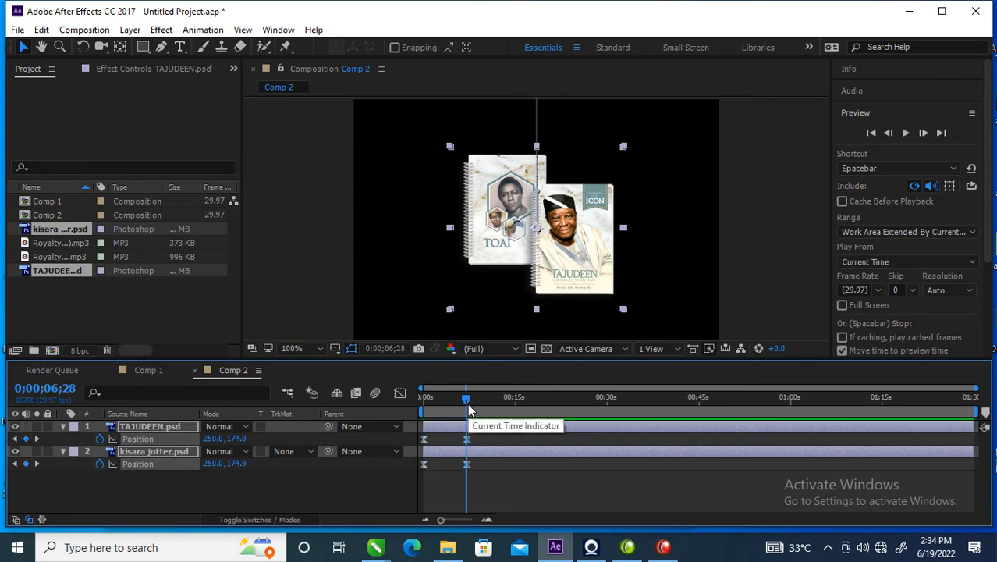
- At 0;00;17;10, split the layers apart by moving the portrait jotter layer right to position 369, 175 and kisara jotter.psd left to 139, 175
left_click_drag(464, 399, 530, 400)
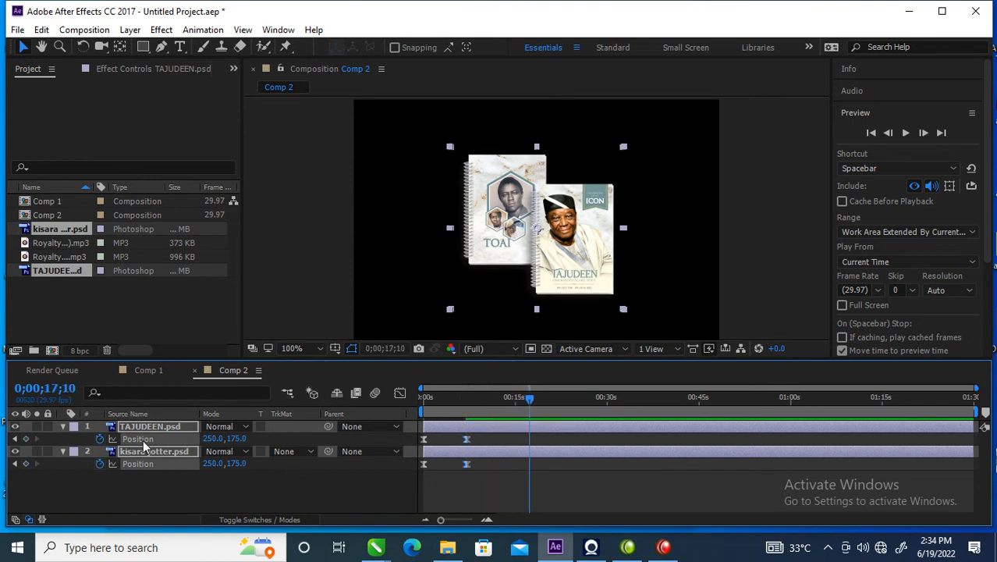
left_click(171, 423)
left_click(184, 476)
left_click(169, 427)
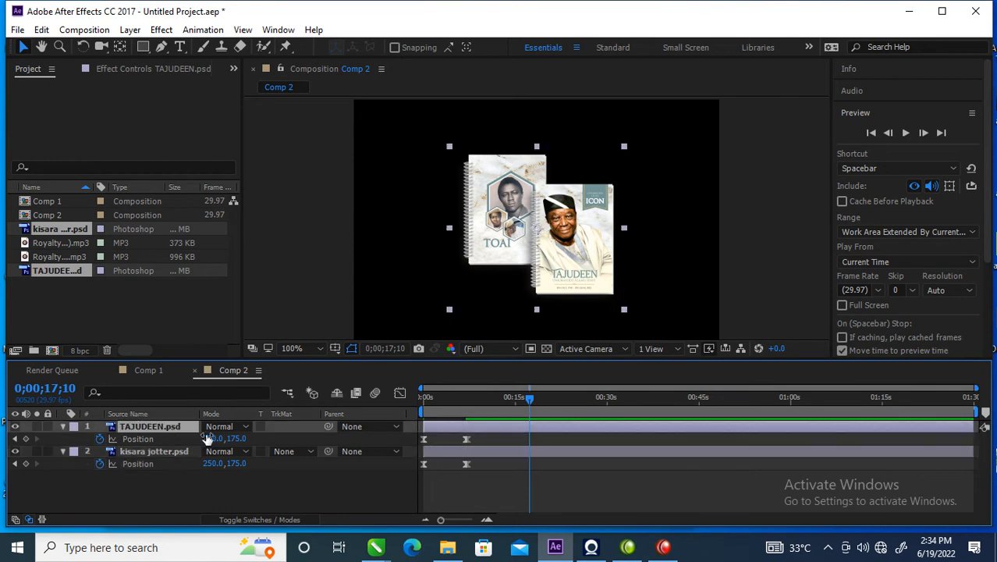
left_click_drag(530, 231, 595, 237)
left_click(155, 450)
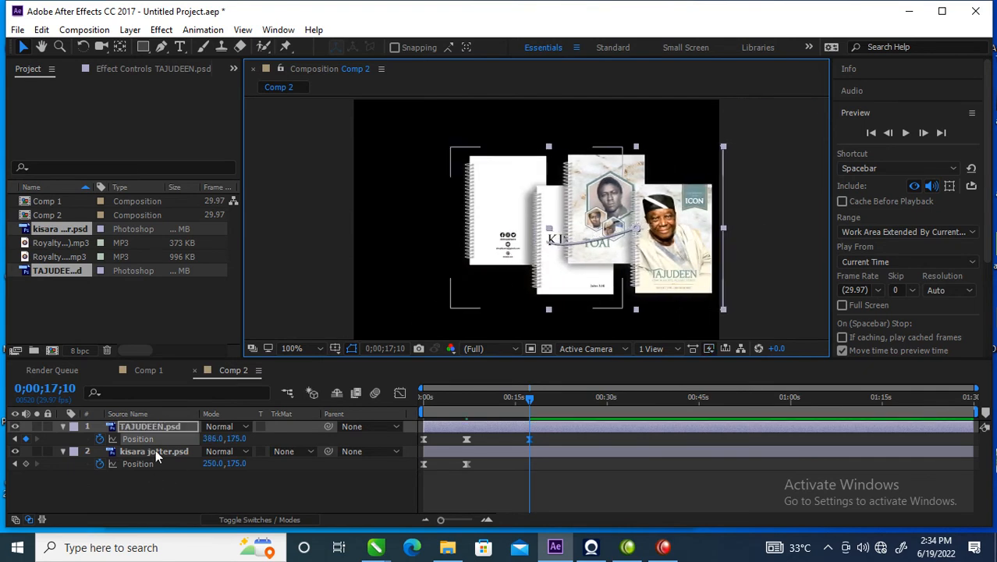
left_click_drag(515, 220, 439, 218)
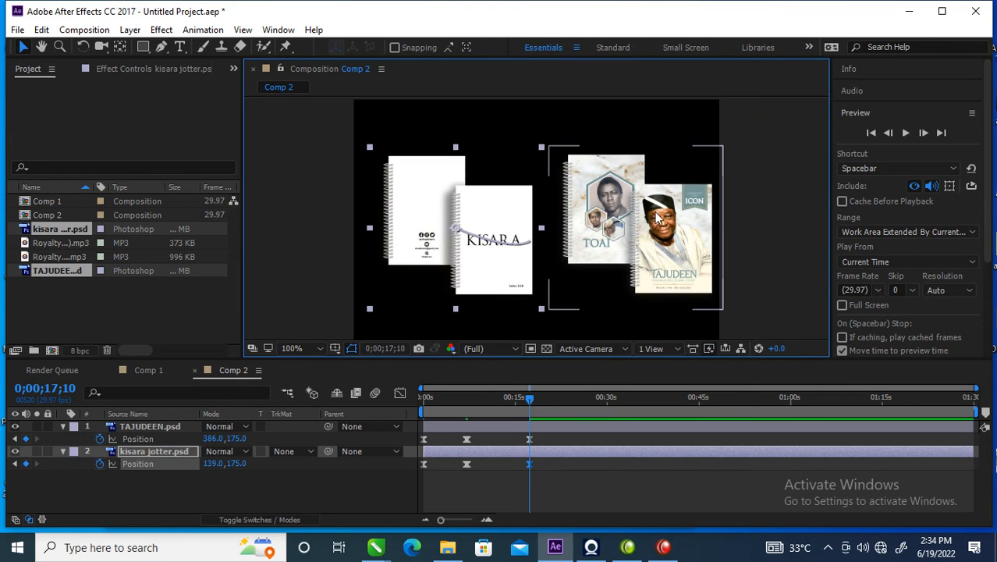
left_click_drag(658, 219, 644, 220)
- Add Position keyframes to both layers at 0;00;17;13 to hold the split arrangement
mouse_move(526, 401)
left_mouse_down()
mouse_move(435, 402)
mouse_move(534, 404)
left_mouse_up()
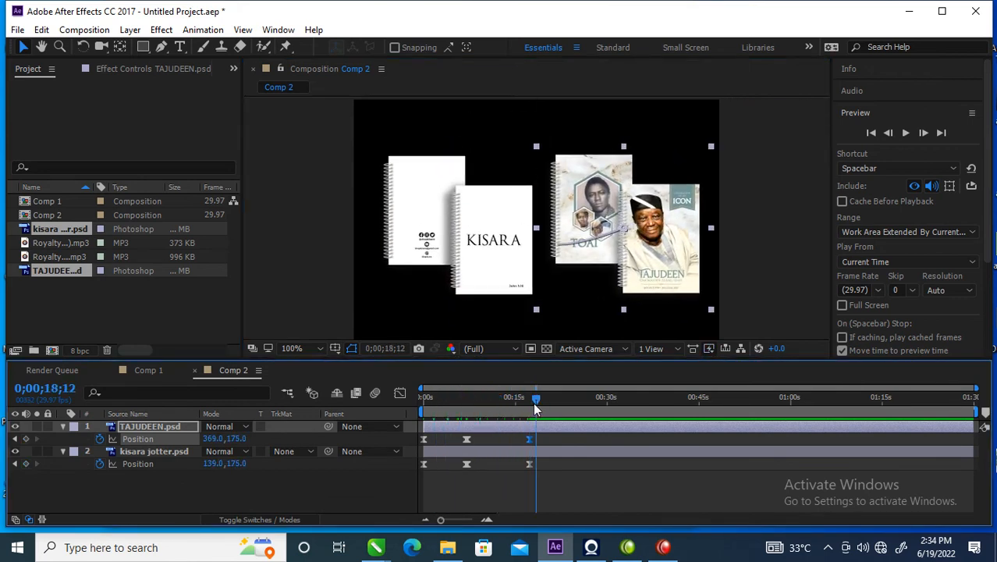
left_click_drag(532, 403, 528, 421)
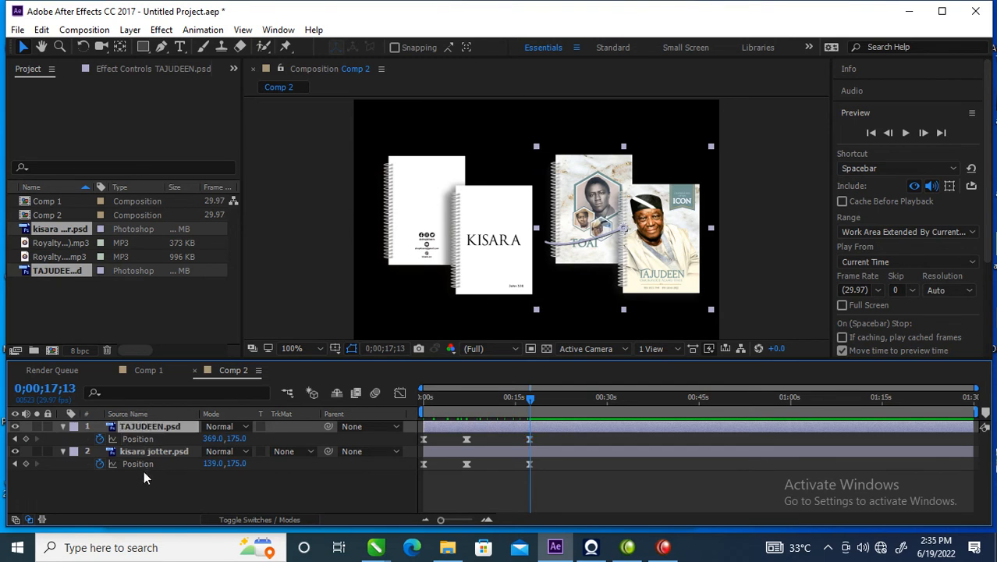
left_click(156, 441)
left_click(152, 452, "shift")
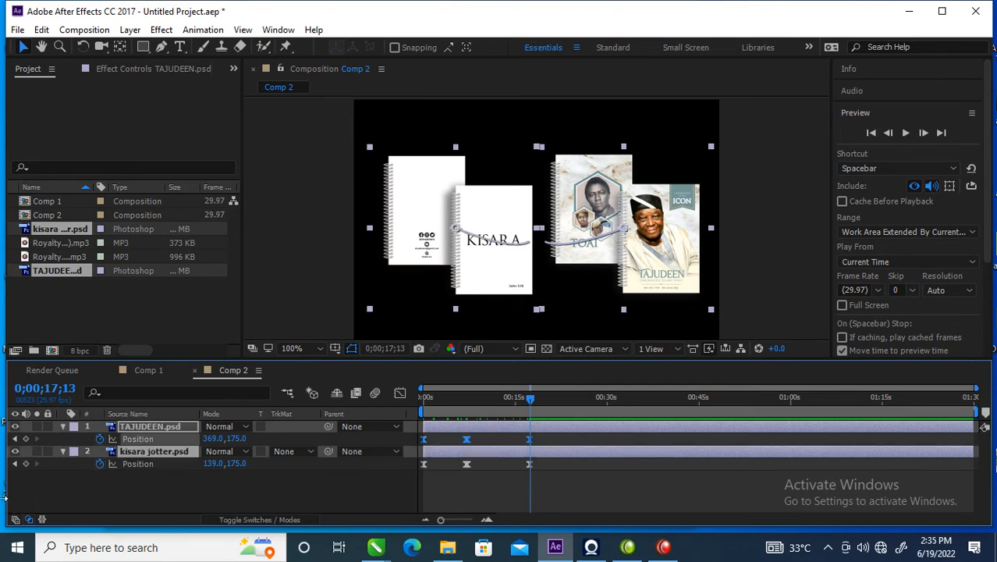
left_click(25, 439)
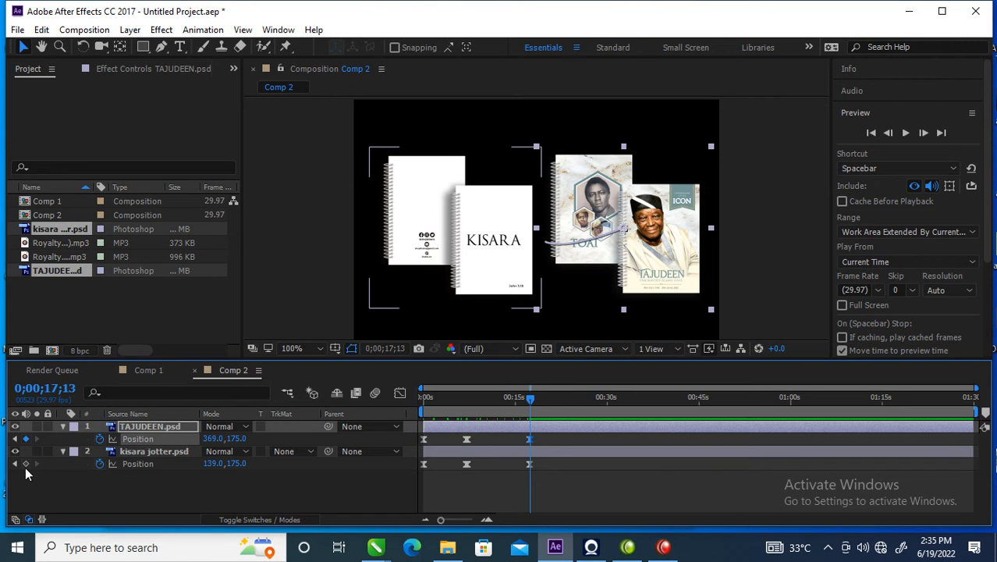
left_click(26, 464)
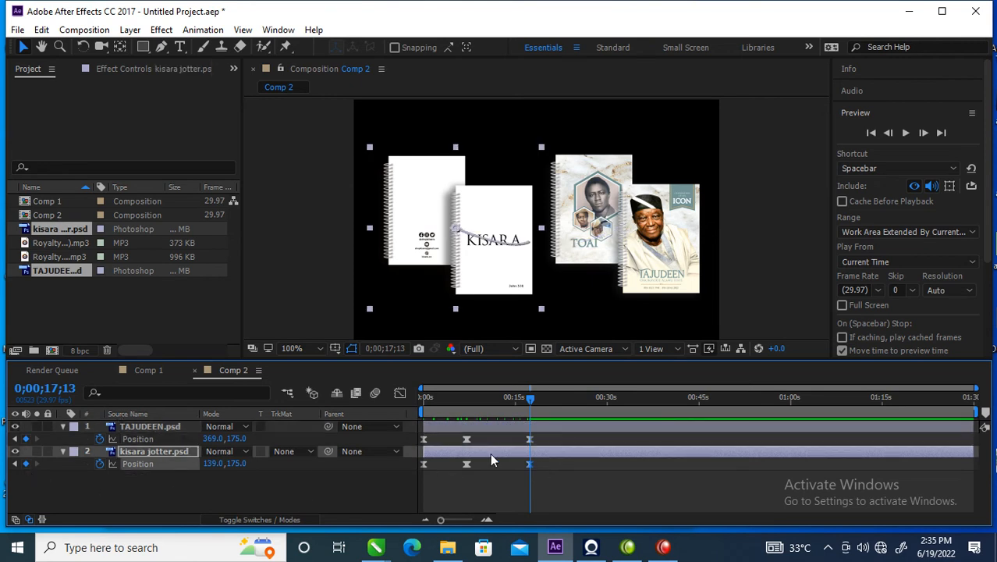
- At 0;00;19;28, bring the layers back together with the portrait jotter at position 235, 175 and kisara jotter.psd at 233, 175
left_click_drag(530, 399, 545, 401)
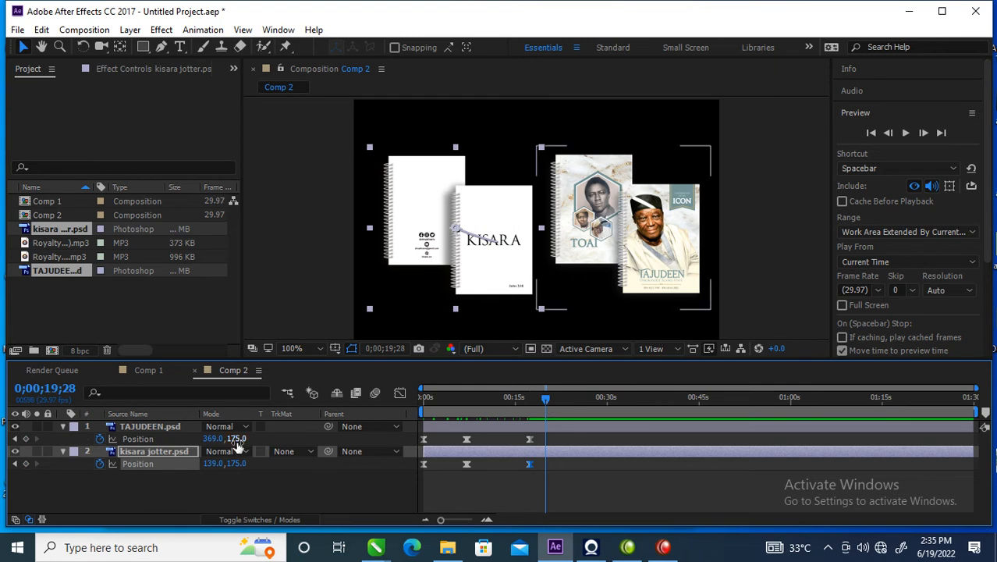
left_click(167, 426)
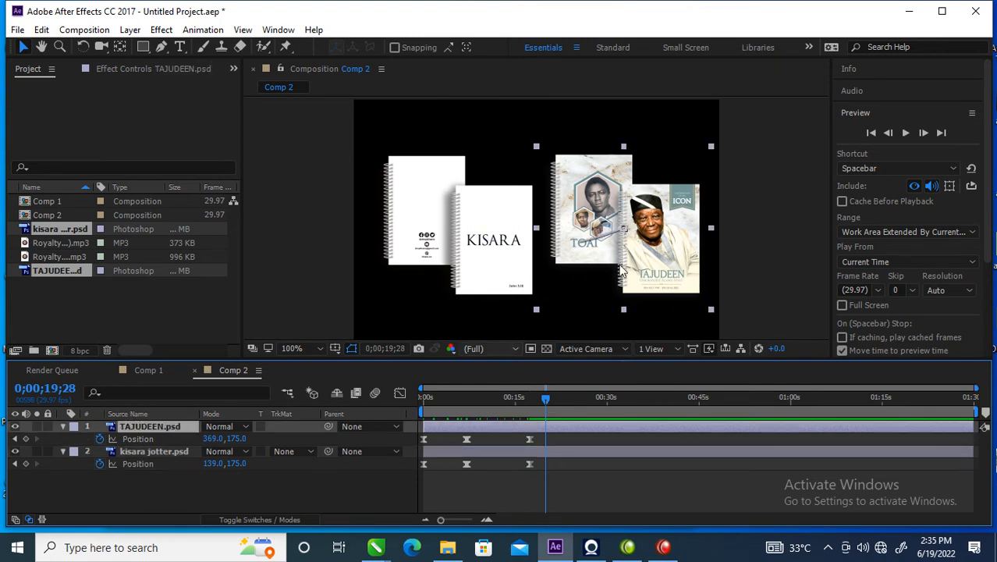
left_click_drag(677, 250, 576, 255)
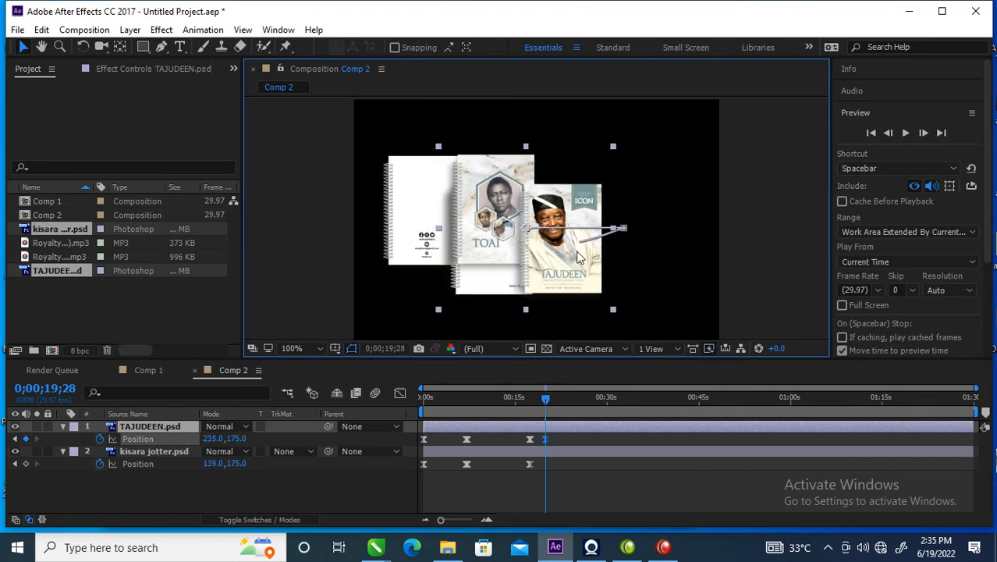
left_click(385, 272)
left_click_drag(398, 257, 461, 258)
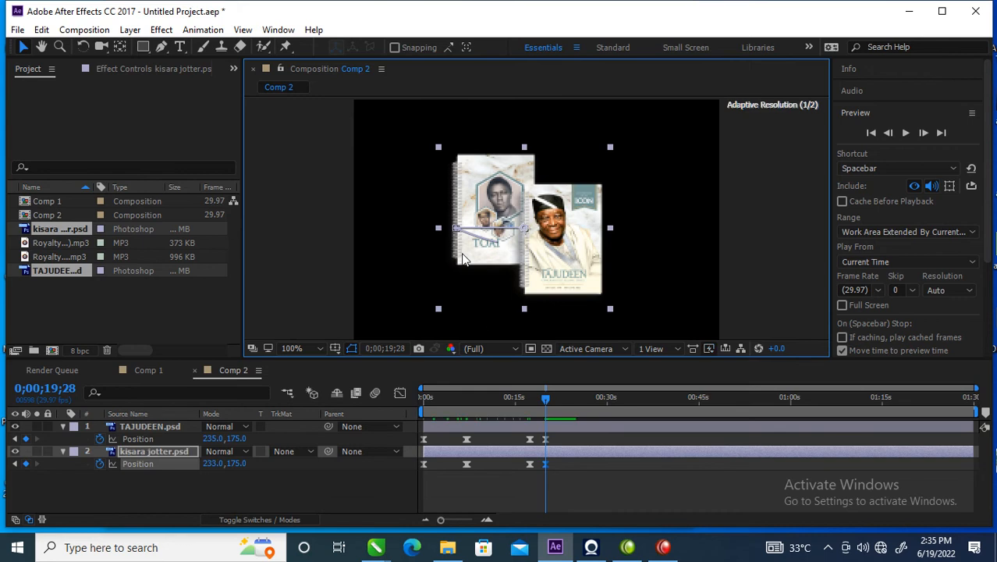
- Play the whole animation from 0 seconds to check the drop-in, split and rejoin timing
left_click_drag(545, 400, 393, 419)
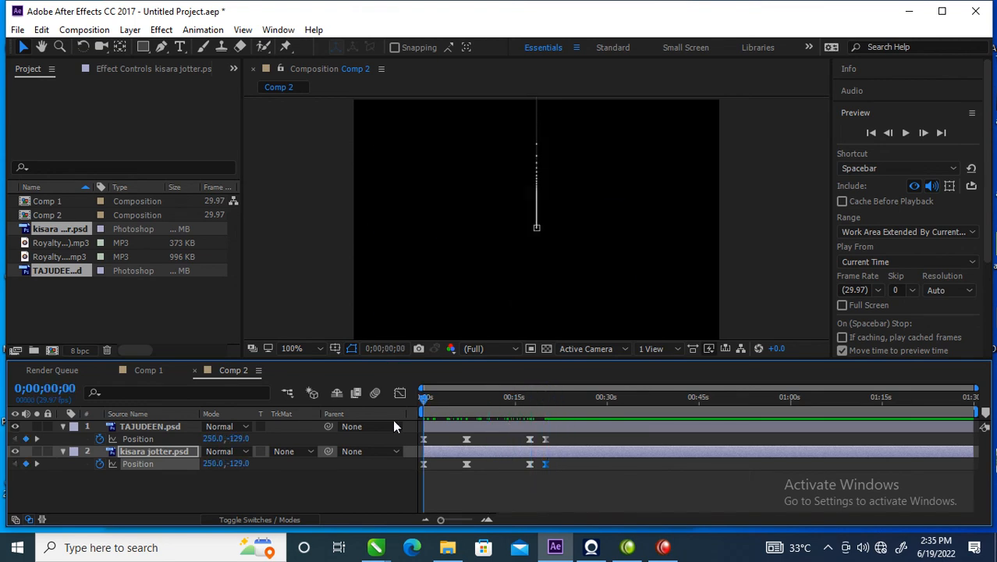
left_click(903, 134)
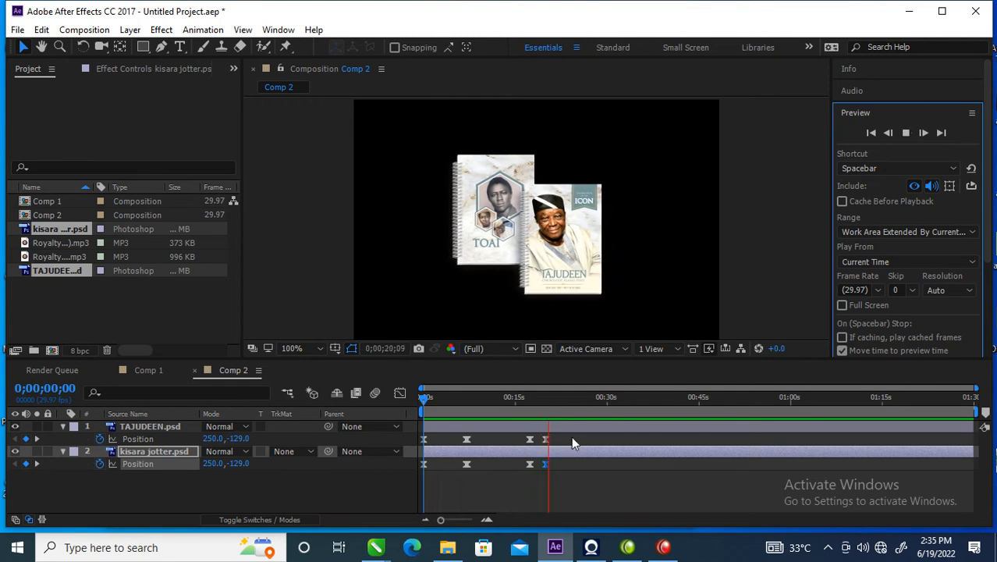
left_click(568, 439)
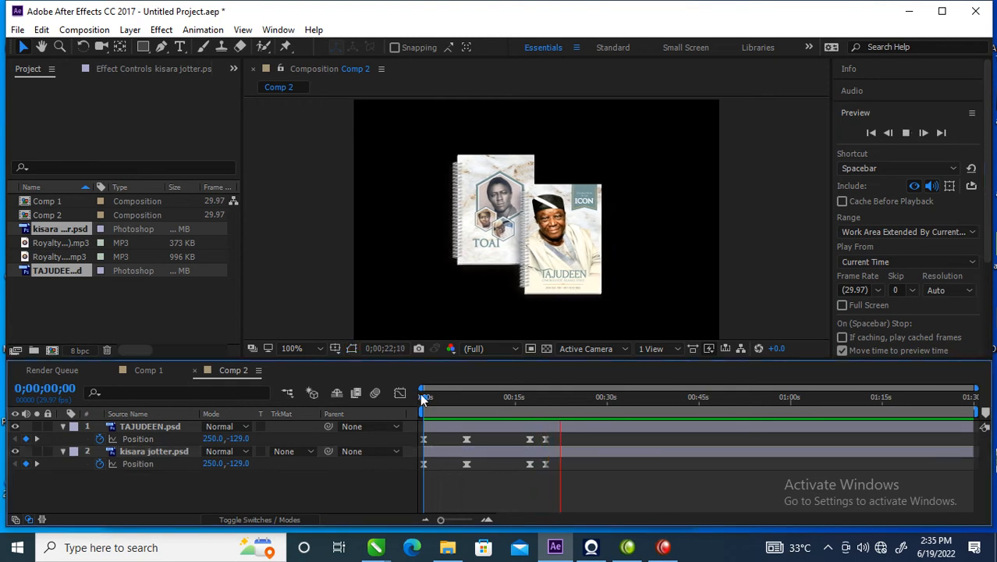
- Shift the split and rejoin Position keyframes of both layers earlier, to about 10 and 13 seconds
left_click(420, 394)
left_click_drag(425, 396, 464, 399)
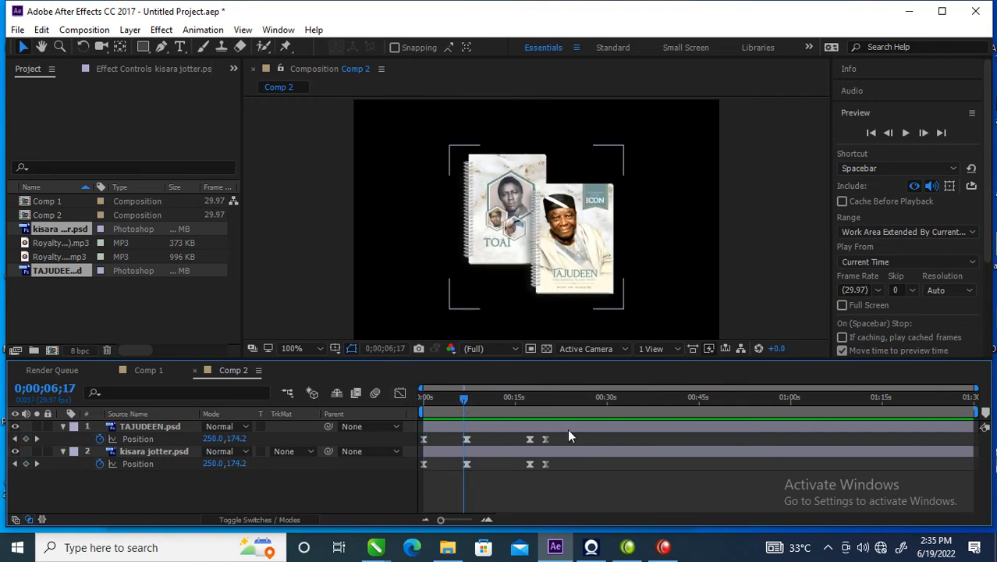
left_click_drag(570, 432, 483, 434)
- Add Position keyframes to both layers at 0;00;13;11 and, at 0;00;16;14, move them straight up out of the frame to Y -131
left_click_drag(465, 398, 505, 396)
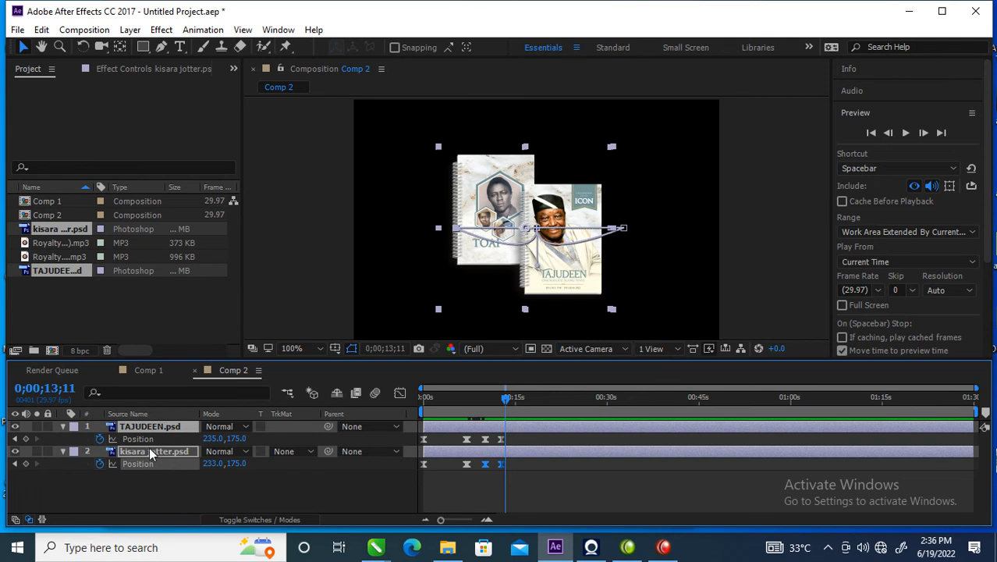
key("ctrl+Up")
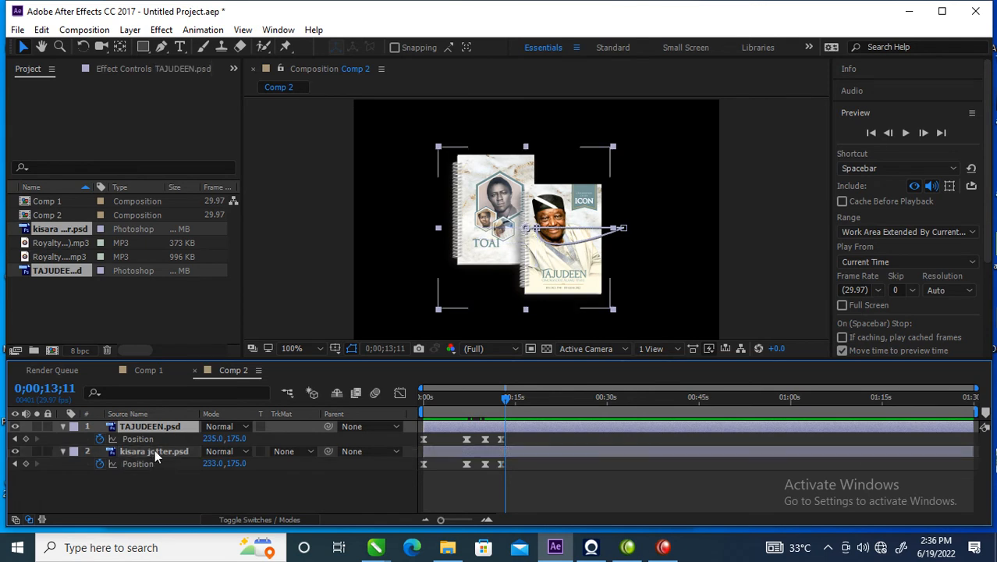
left_click(154, 452)
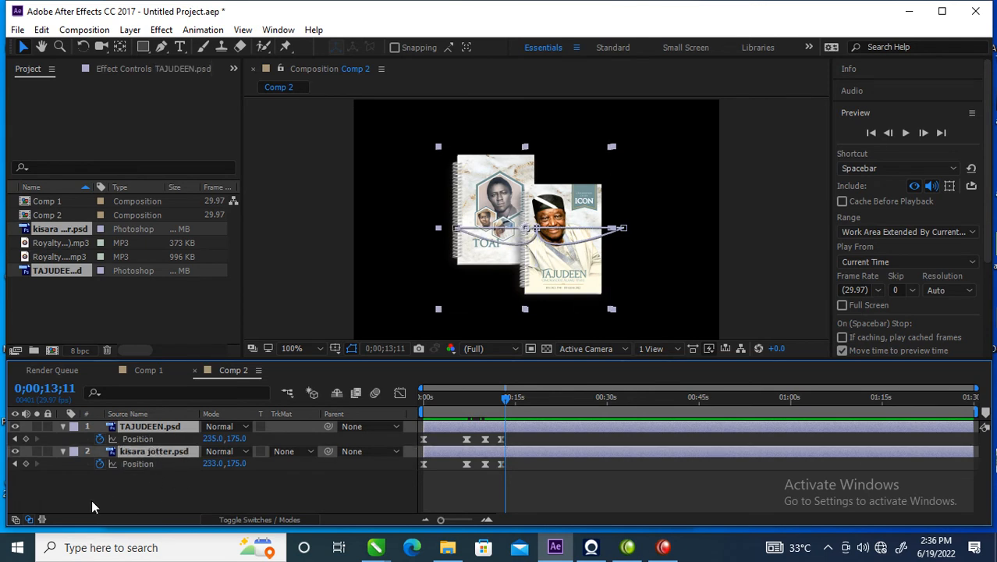
left_click(27, 441)
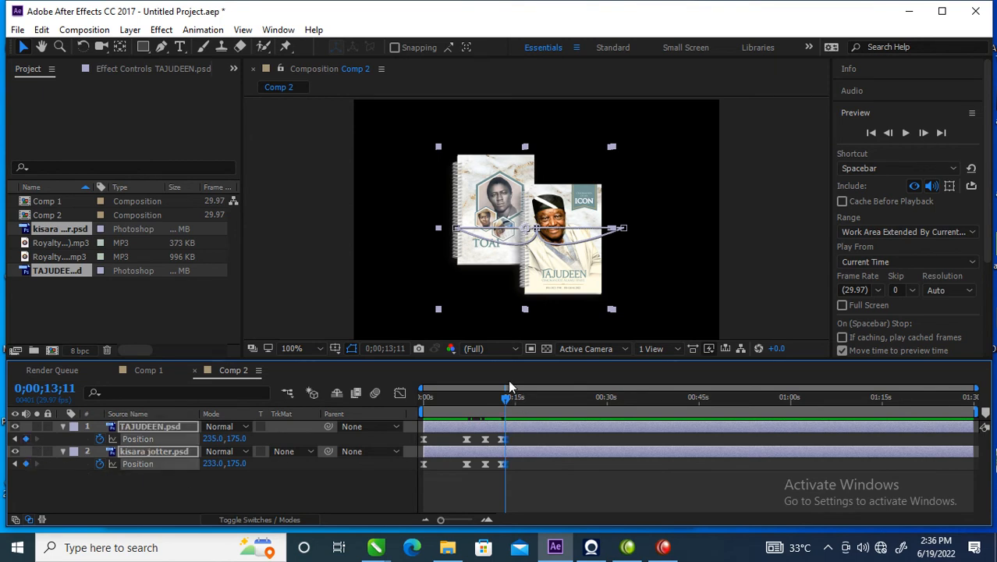
left_click_drag(539, 401, 523, 409)
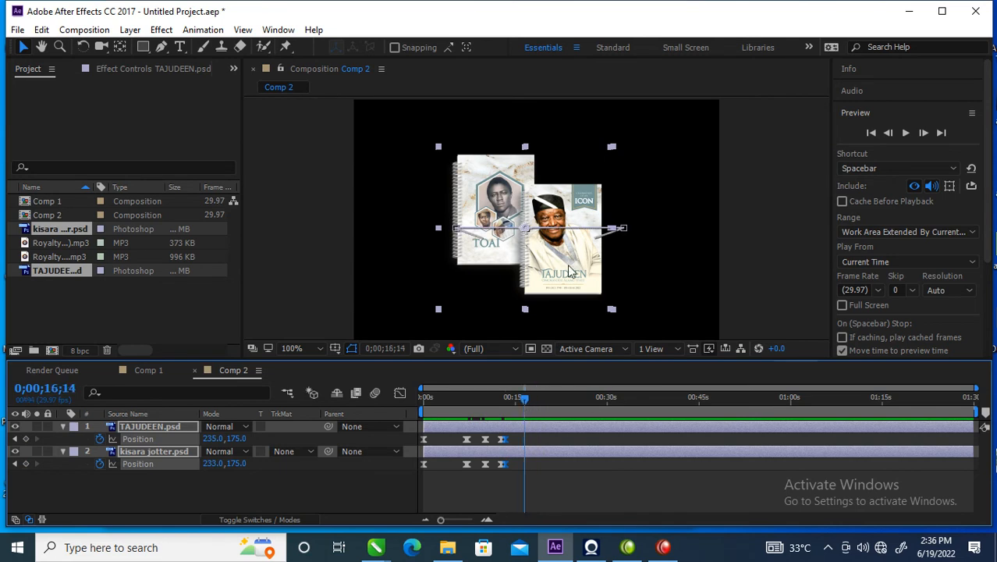
left_click_drag(563, 269, 566, 43)
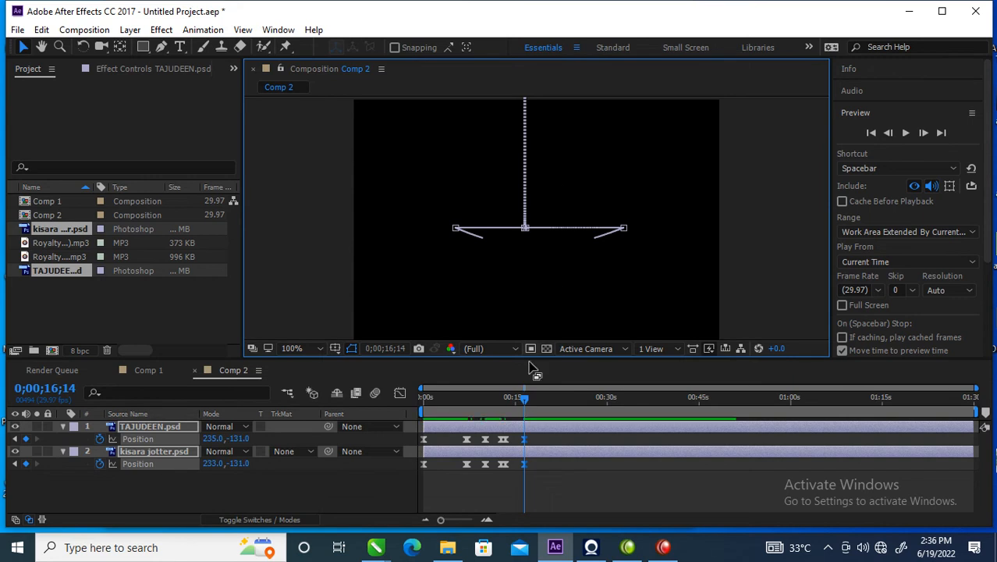
- At 0;00;16;25, add a text layer reading "we" in the upper part of the empty frame
mouse_move(522, 396)
left_mouse_down()
mouse_move(379, 410)
mouse_move(511, 403)
mouse_move(527, 413)
left_mouse_up()
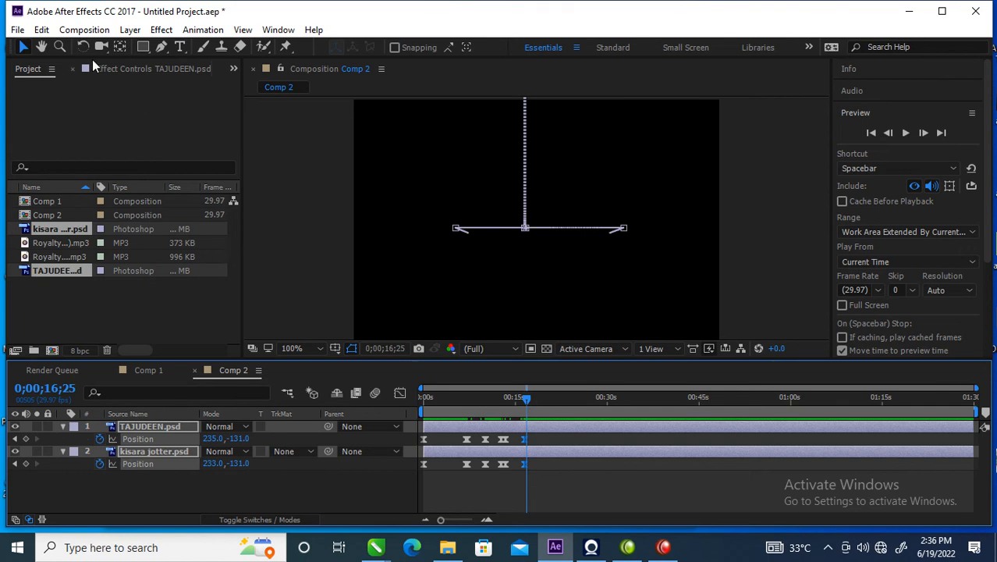
left_click(180, 48)
left_click(453, 188)
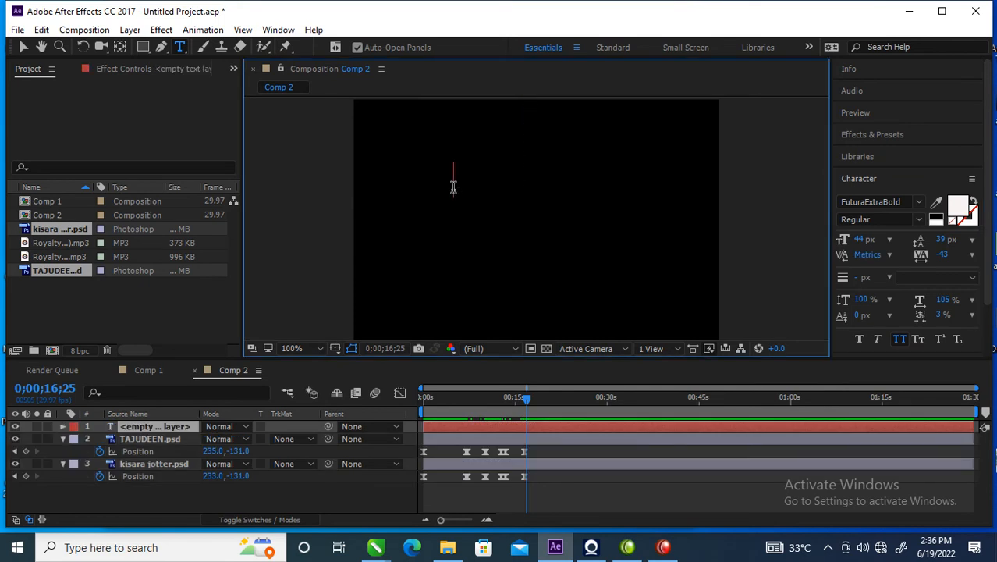
type("we")
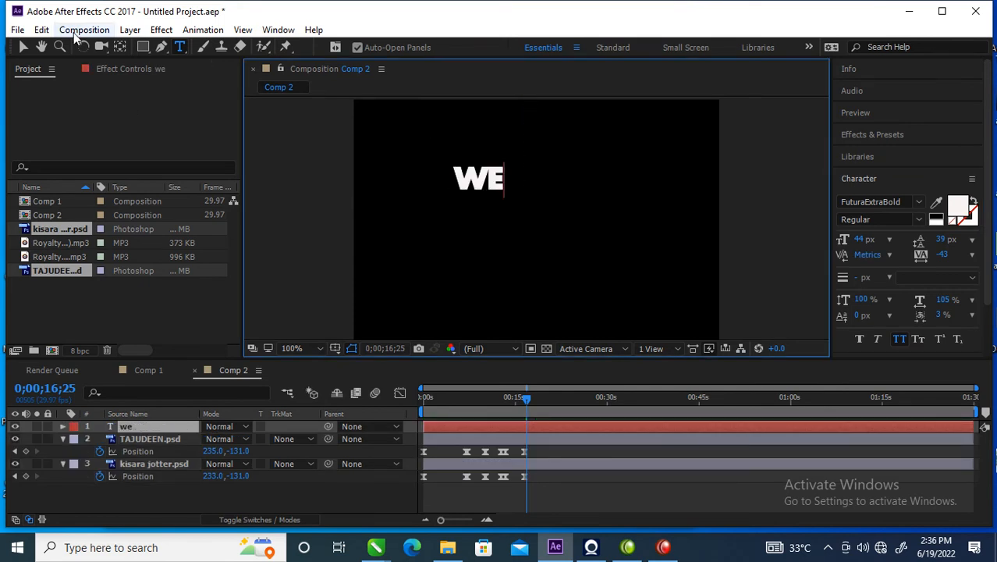
left_click(23, 48)
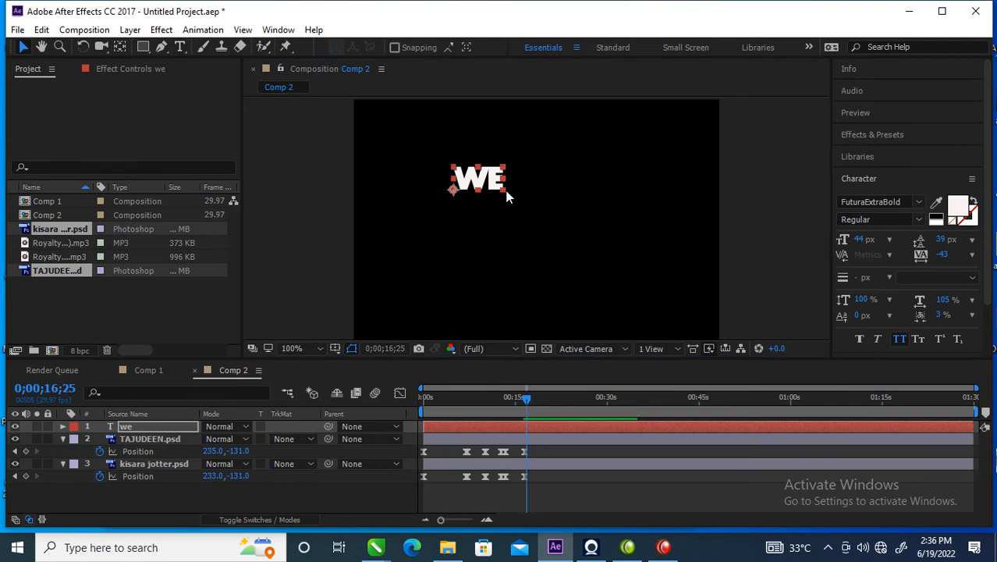
- Enlarge the WE text to fill most of the frame's width and move its anchor point to the middle of the text
left_click_drag(501, 189, 732, 326)
left_click_drag(662, 153, 612, 241)
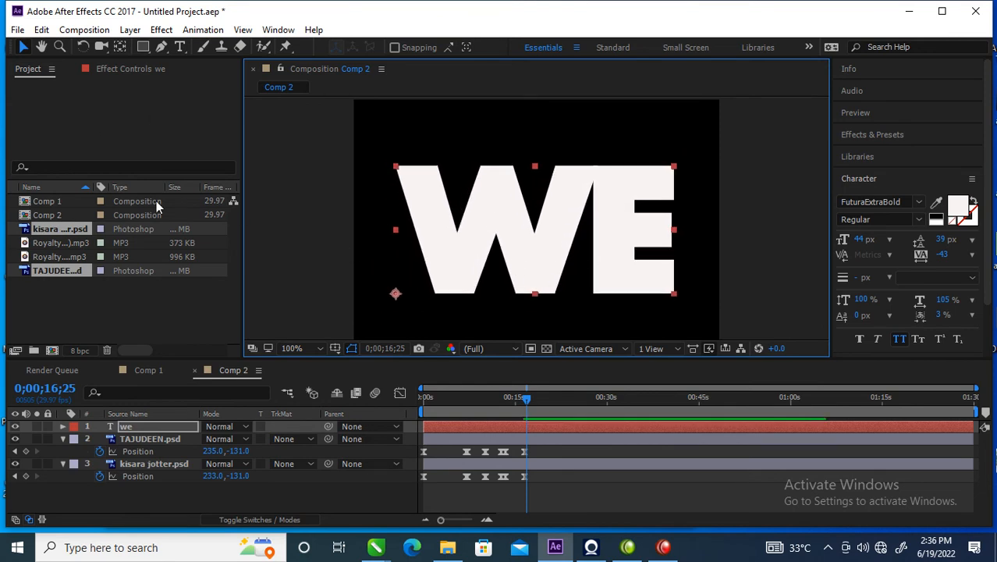
left_click(120, 49)
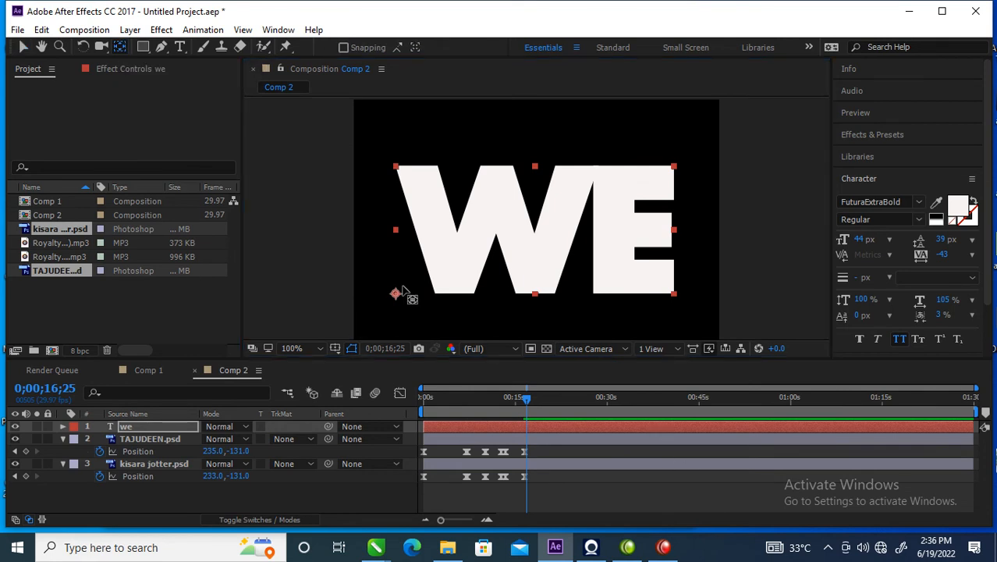
left_click_drag(395, 294, 537, 228)
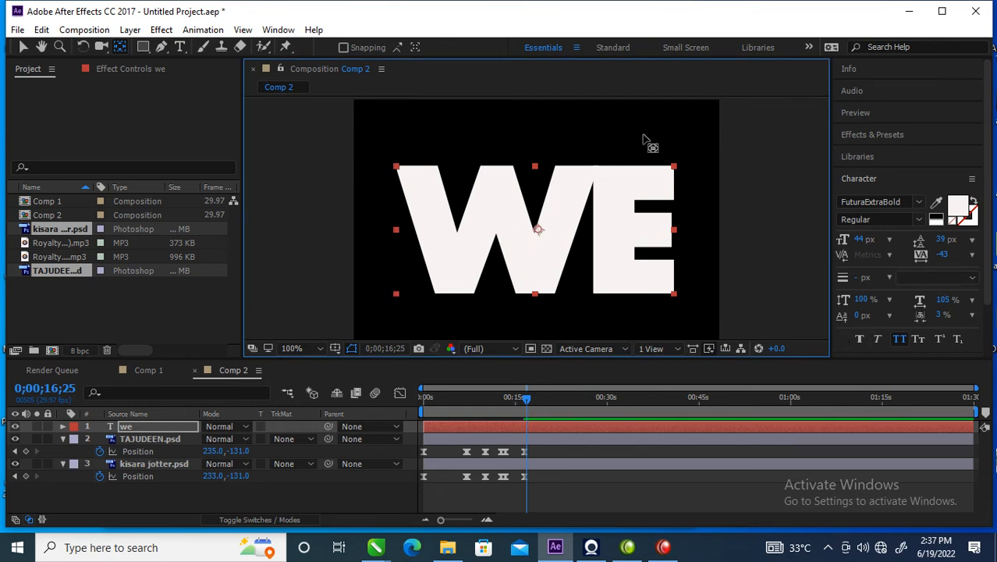
- Centre the WE text horizontally and vertically in the composition
left_click(848, 68)
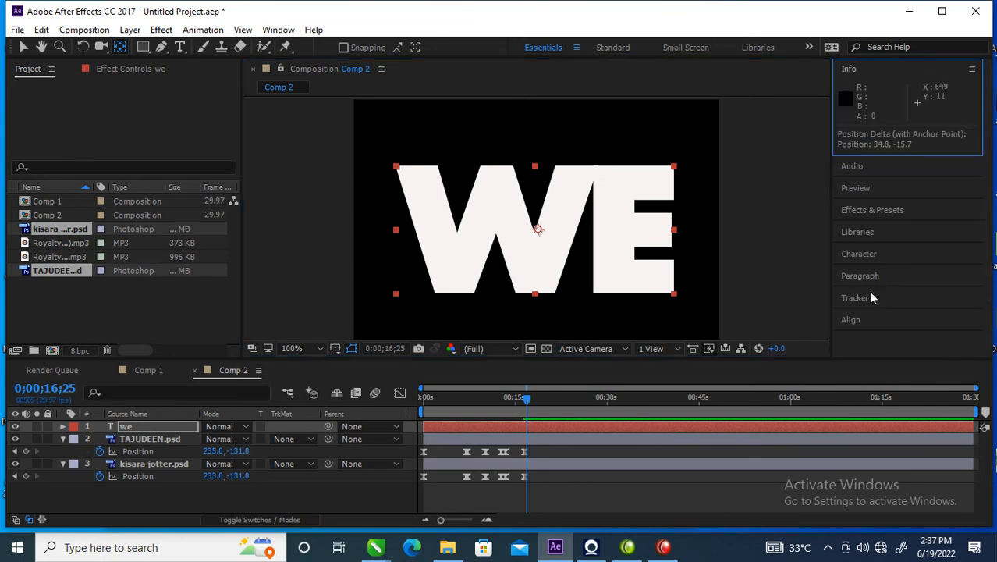
left_click(850, 320)
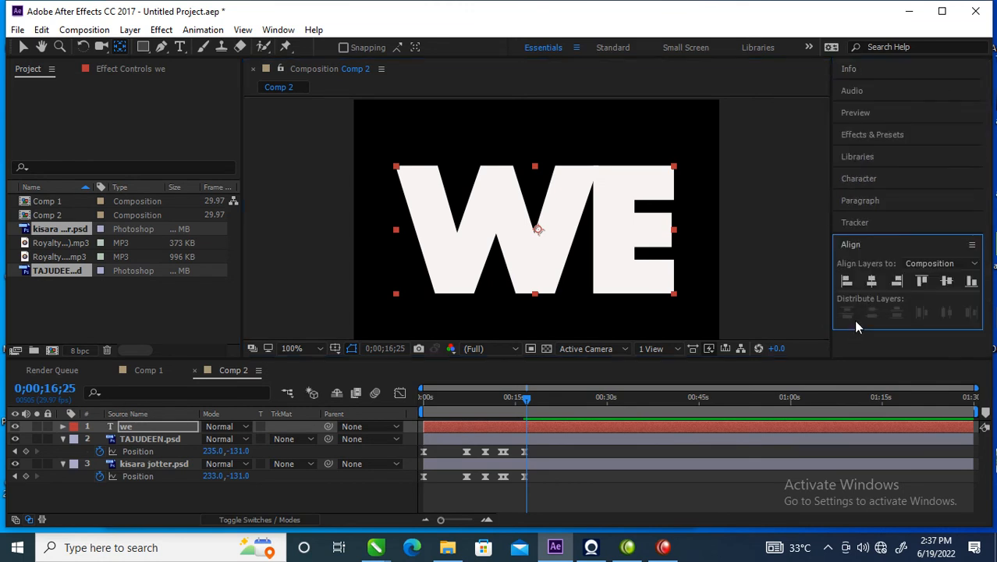
left_click(871, 283)
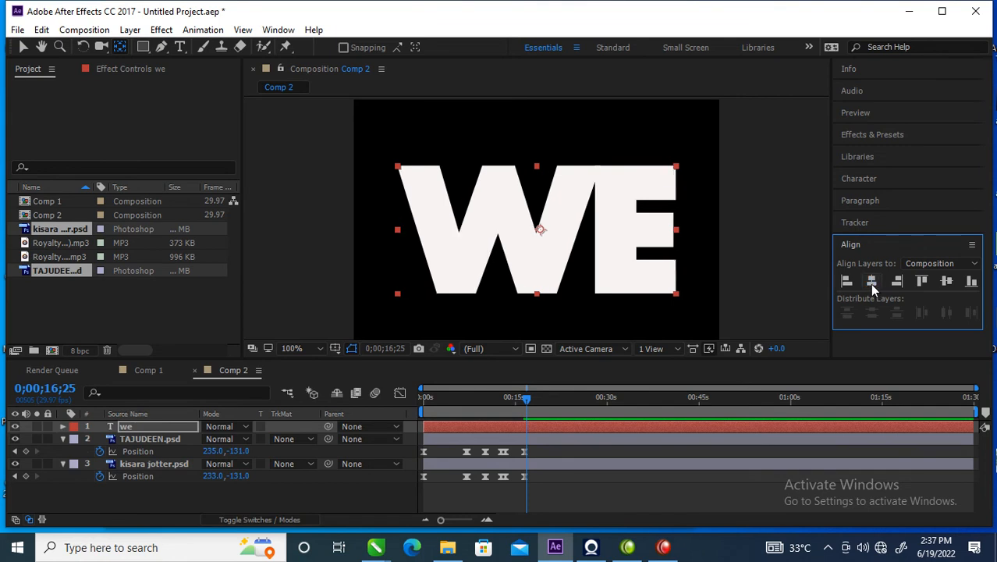
left_click(947, 282)
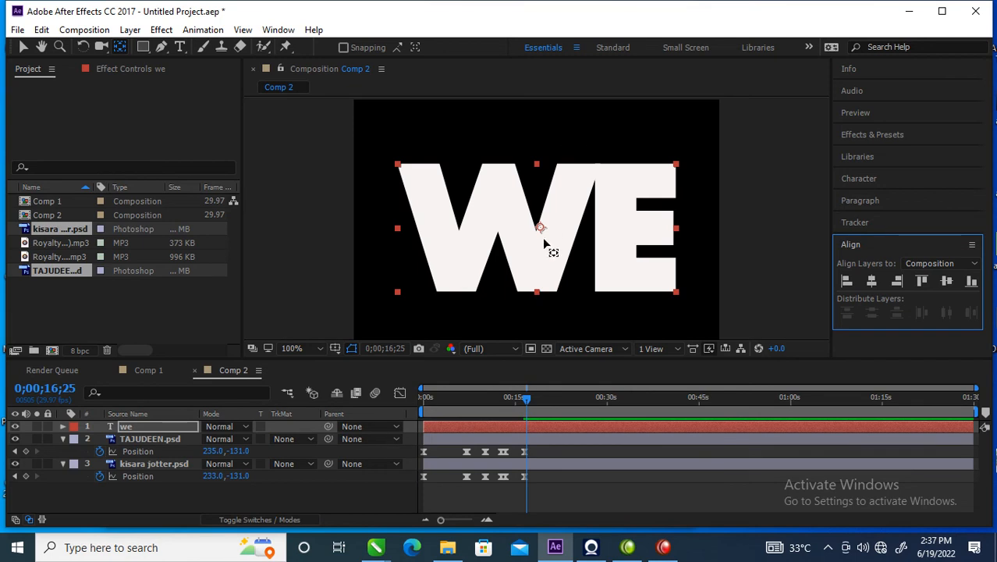
- Add a text animator with Position and Opacity properties to the "we" layer
left_click(145, 426)
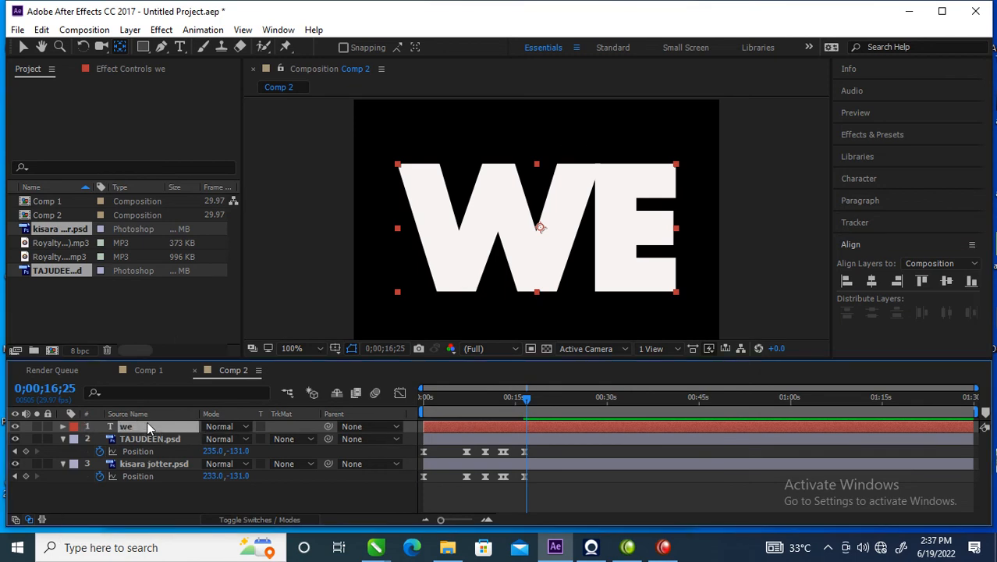
left_click(63, 427)
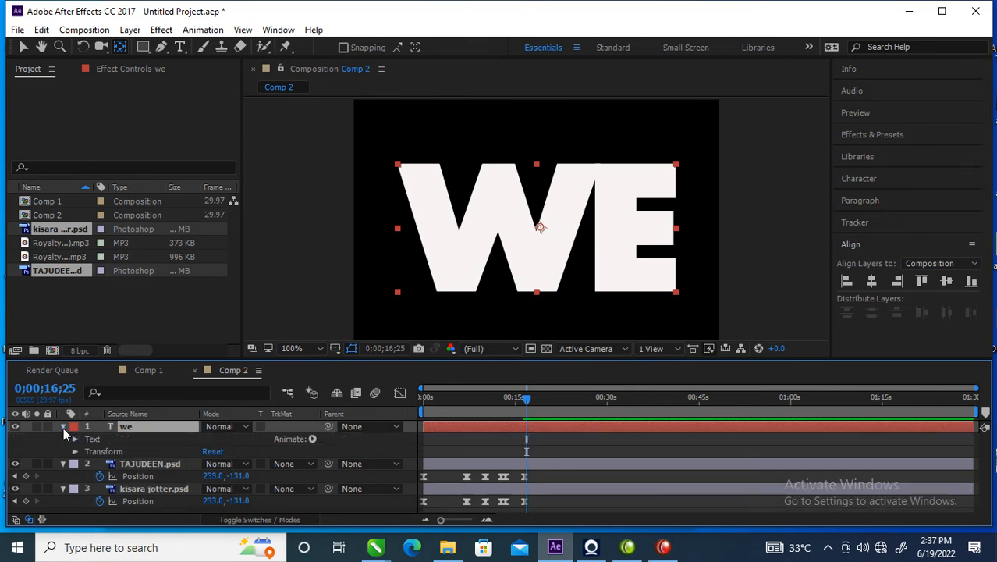
left_click(313, 440)
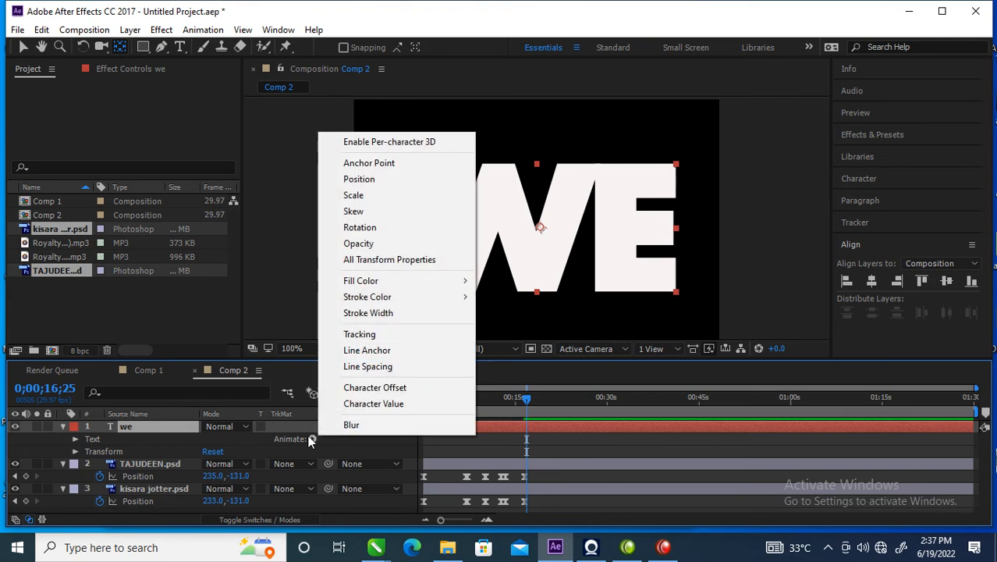
left_click(359, 179)
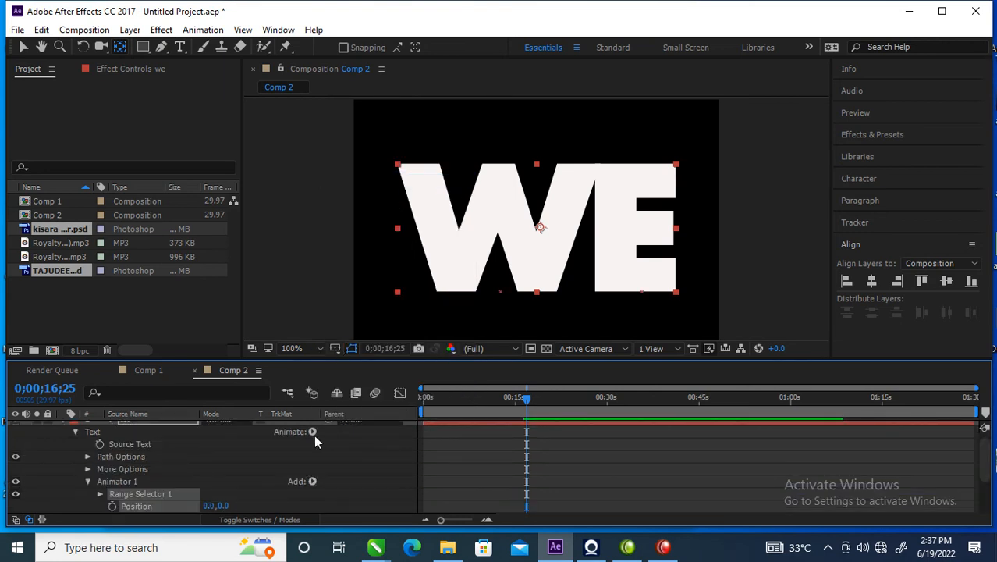
left_click(312, 480)
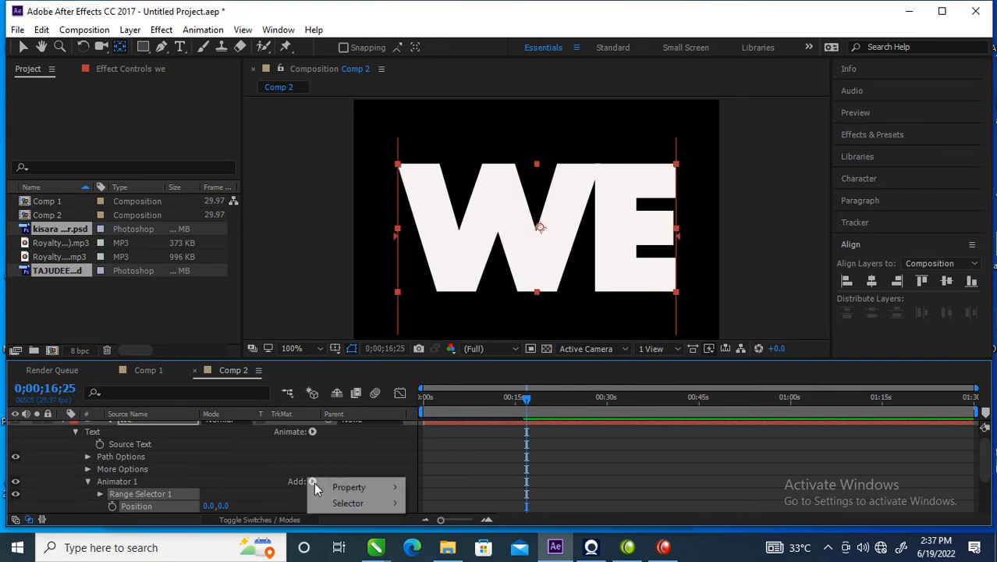
mouse_move(370, 503)
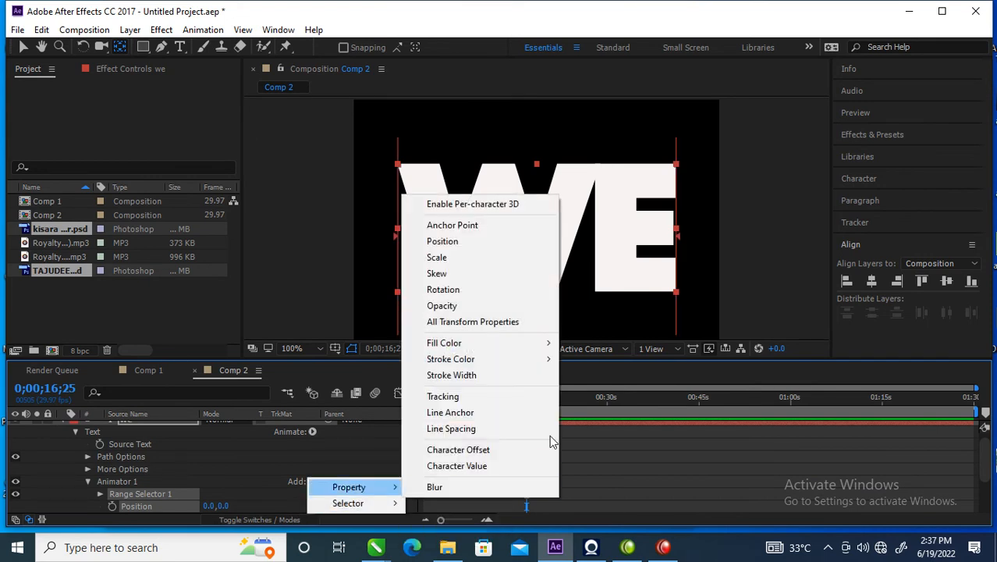
left_click(443, 306)
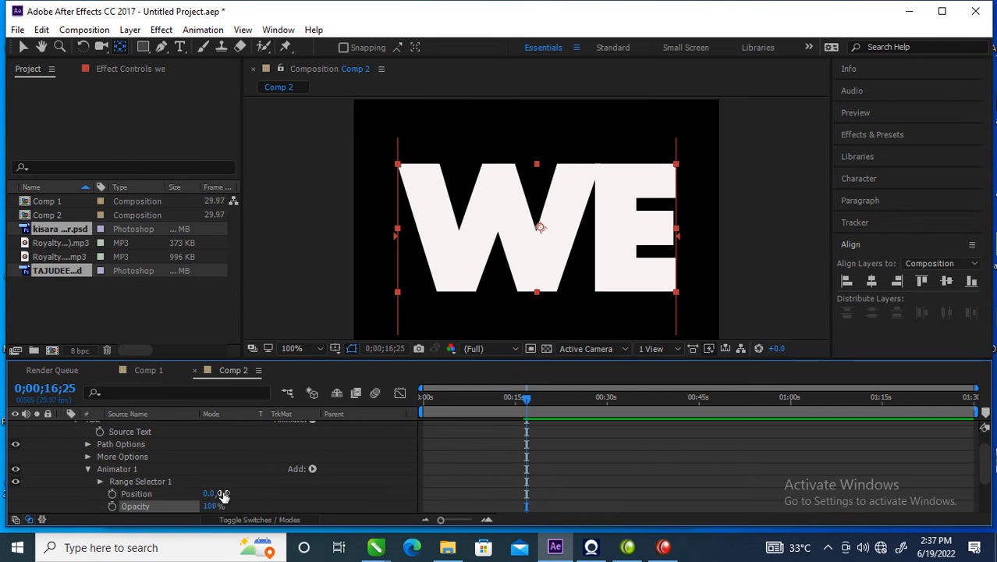
- Set the text animator's Position to 0.0, -9.0 and its Opacity to 0%
mouse_move(224, 493)
left_mouse_down()
mouse_move(212, 485)
mouse_move(231, 478)
left_mouse_up()
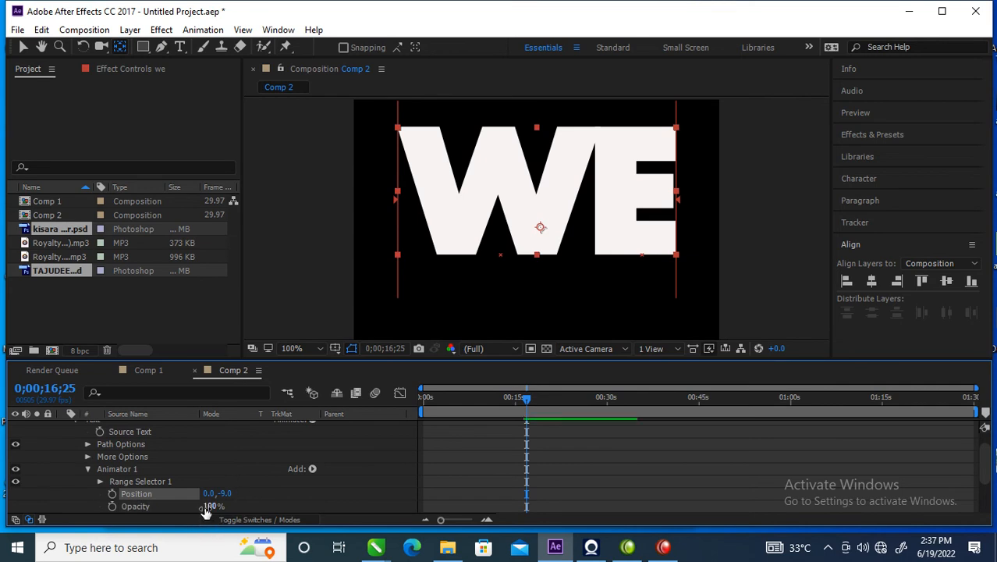
left_click(209, 505)
type("0")
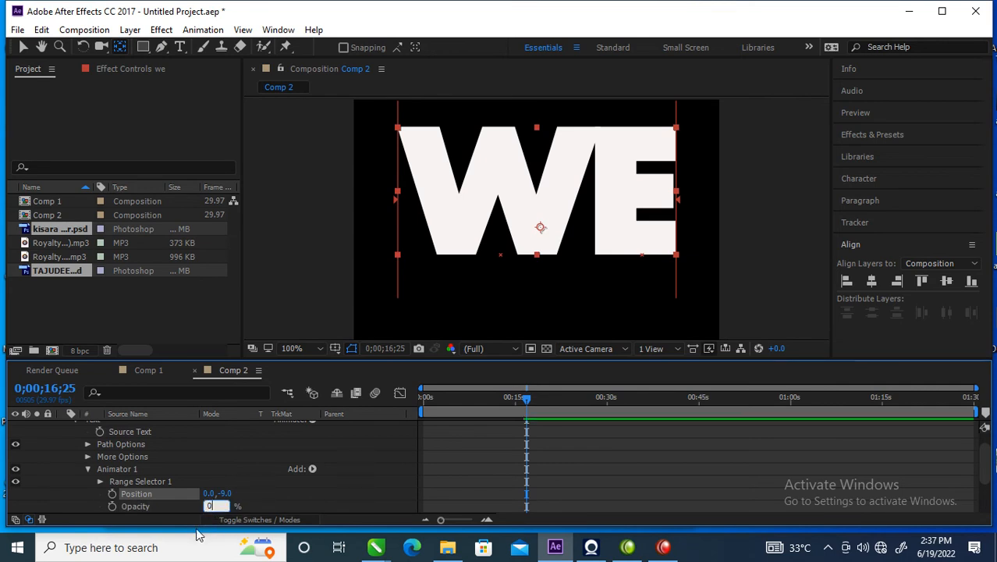
- Keyframe the range selector's Start at 0% on 0;00;16;00 and at 100% on 0;00;18;23
left_click(99, 482)
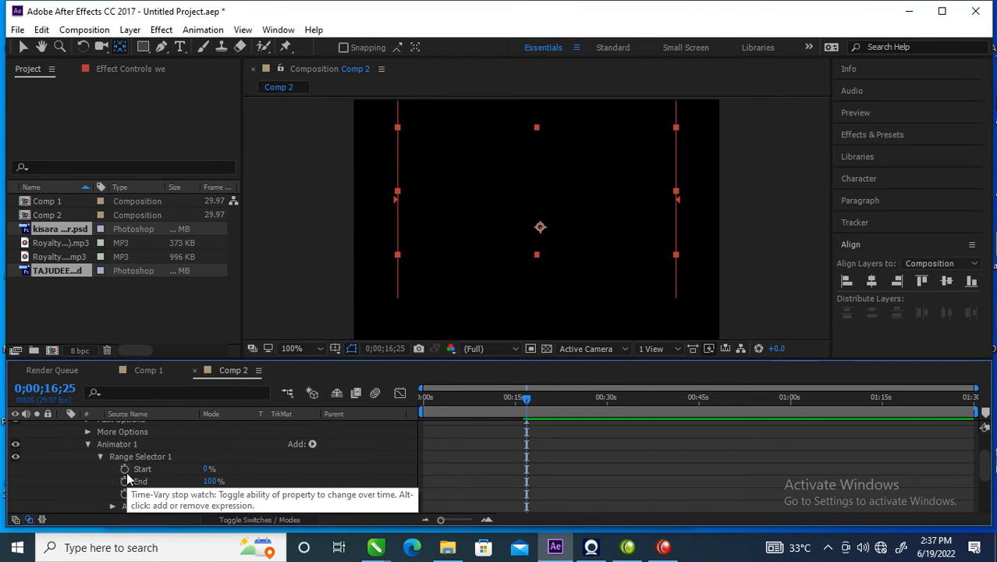
left_click_drag(525, 398, 521, 398)
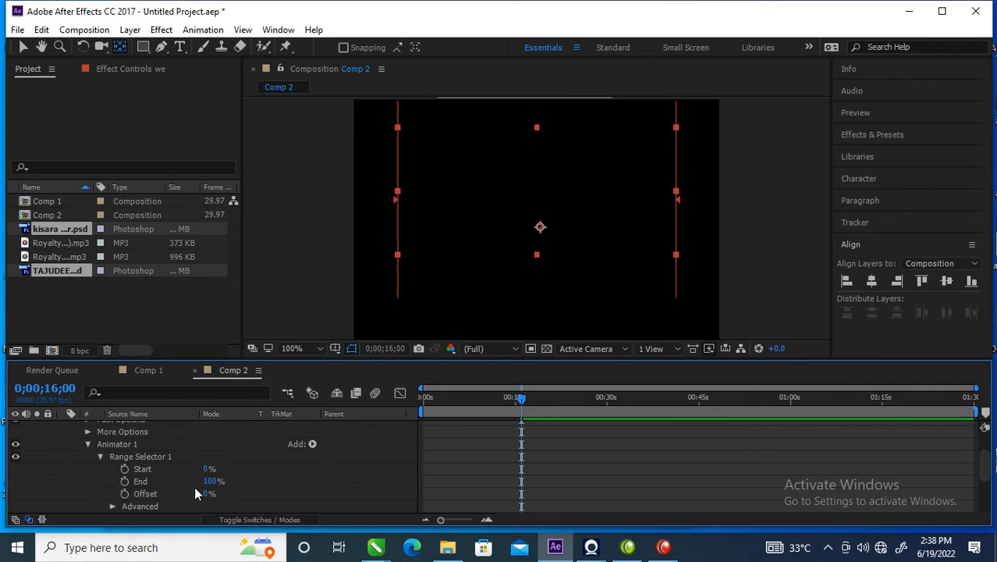
left_click(125, 469)
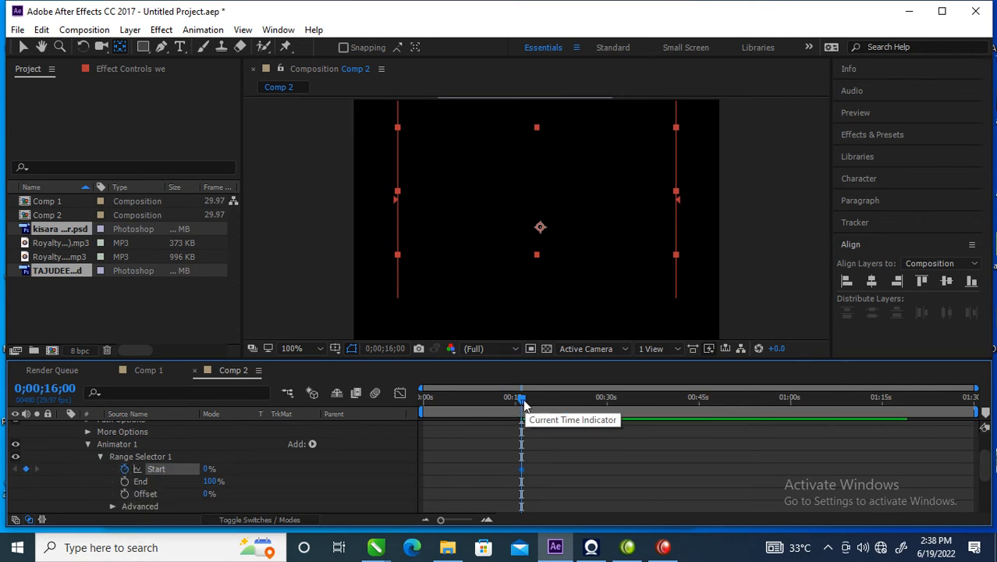
mouse_move(521, 398)
left_mouse_down()
mouse_move(544, 407)
mouse_move(537, 401)
left_mouse_up()
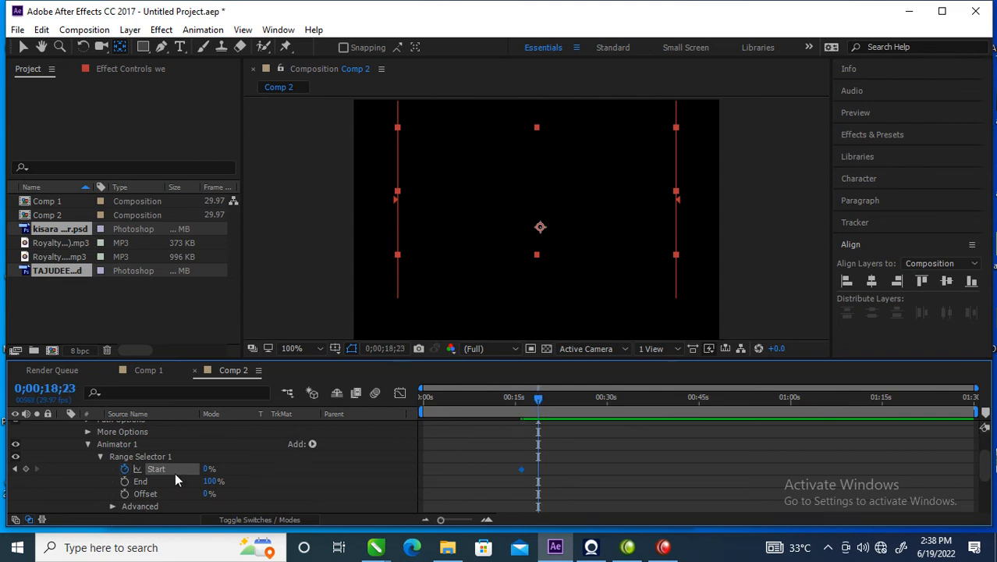
left_click(205, 468)
type("100")
key("Return")
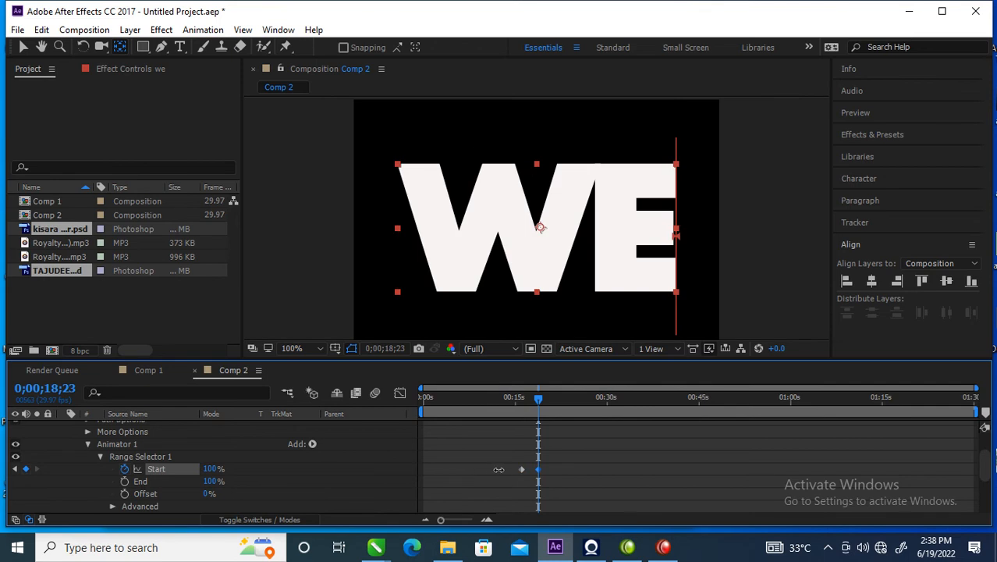
- Apply Easy Ease to both Start keyframes of the range selector
mouse_move(539, 399)
left_mouse_down()
mouse_move(433, 410)
mouse_move(563, 407)
mouse_move(536, 407)
left_mouse_up()
left_click_drag(570, 461, 477, 482)
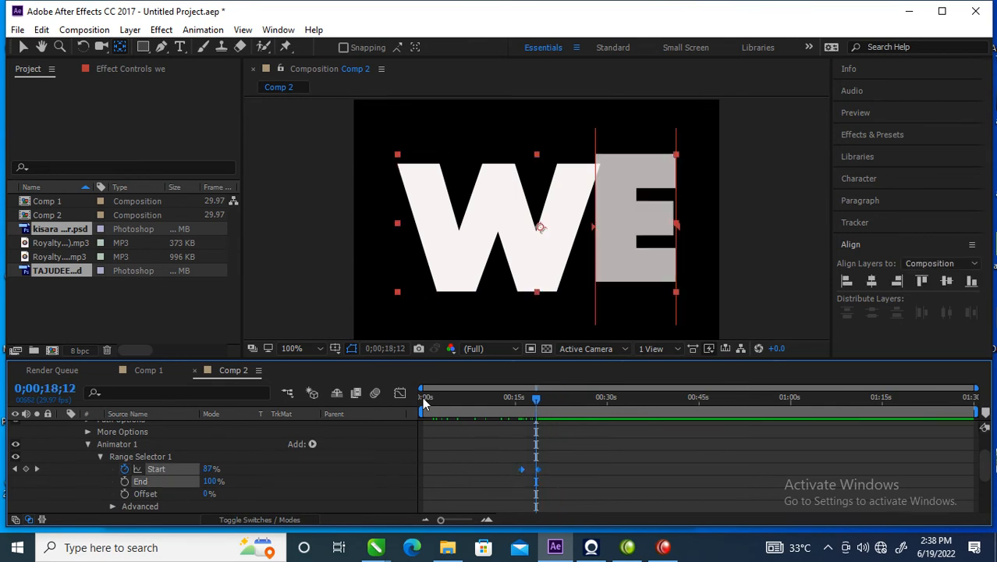
right_click(521, 472)
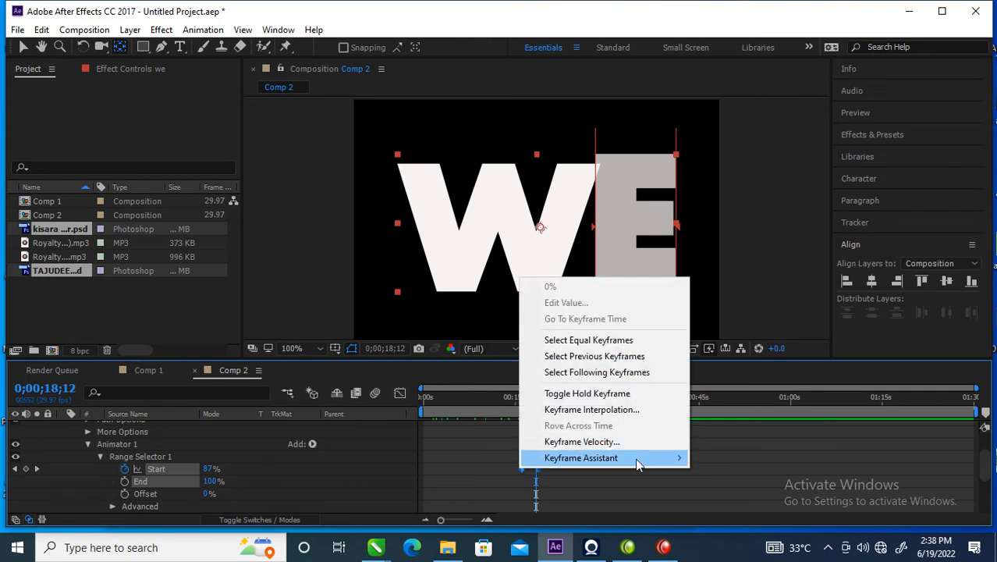
mouse_move(635, 458)
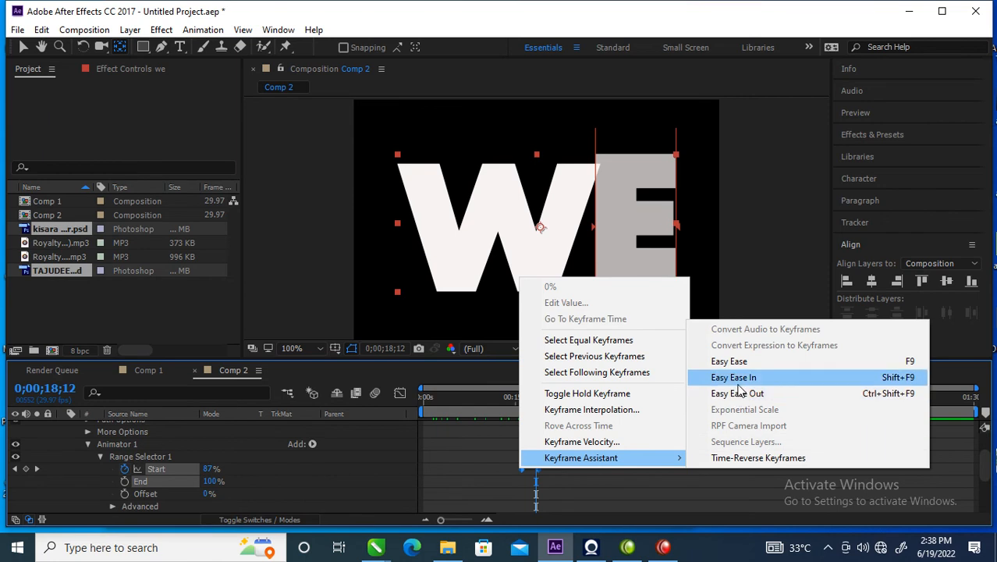
left_click(729, 361)
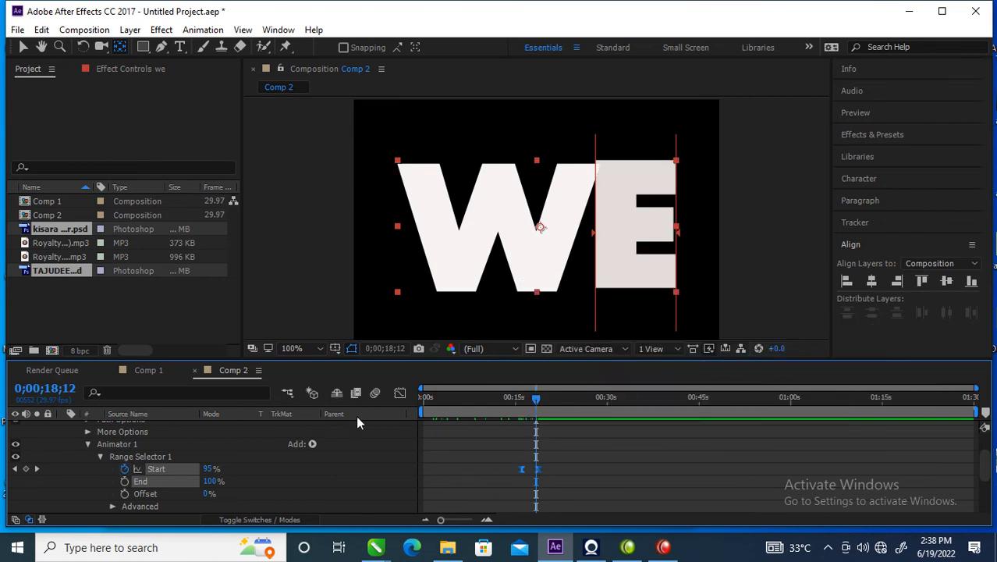
- Reshape the Start speed curve in the Graph Editor into a sharp peak midway between the two keyframes
left_click(397, 393)
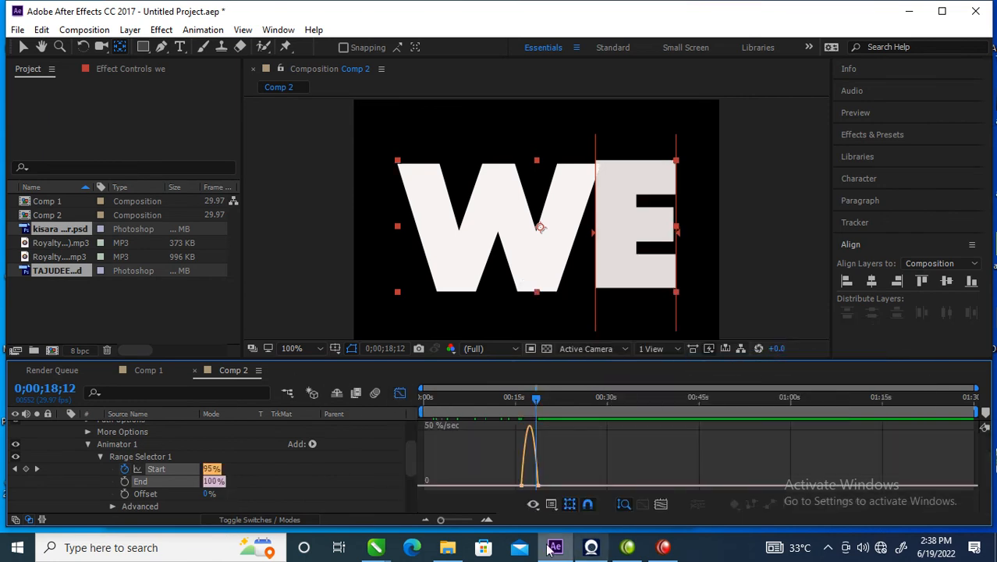
left_click_drag(442, 523, 465, 521)
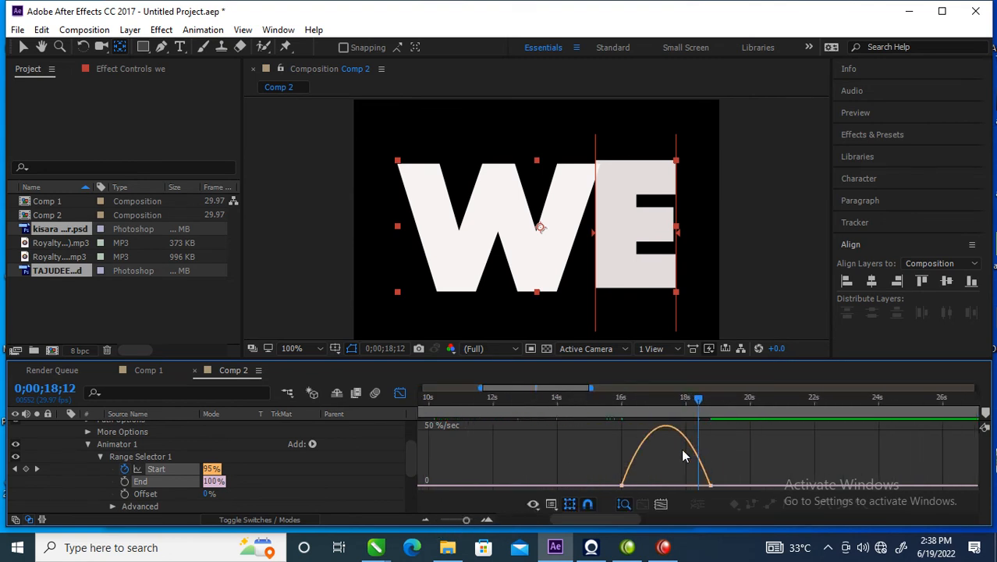
left_click_drag(588, 474, 688, 485)
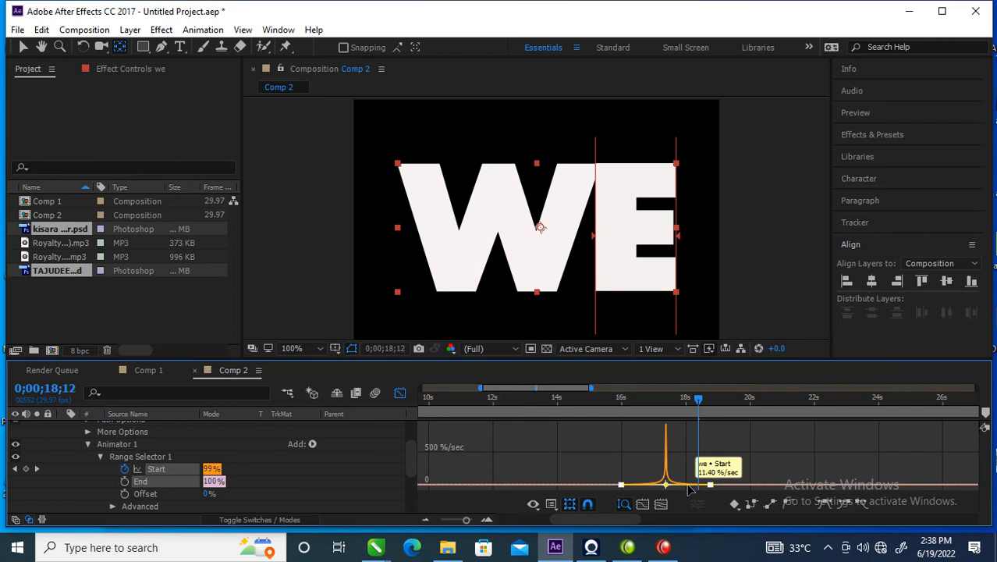
left_click(399, 393)
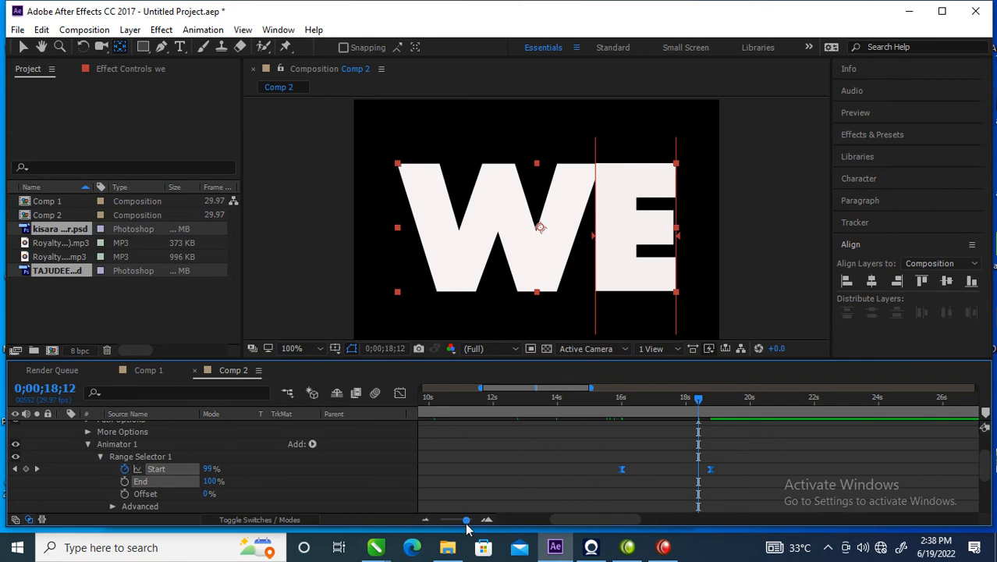
left_click_drag(466, 522, 405, 528)
- Play the composition from 0;00;03;03 to check the jotter movement and the WE text reveal
left_click_drag(537, 405, 442, 400)
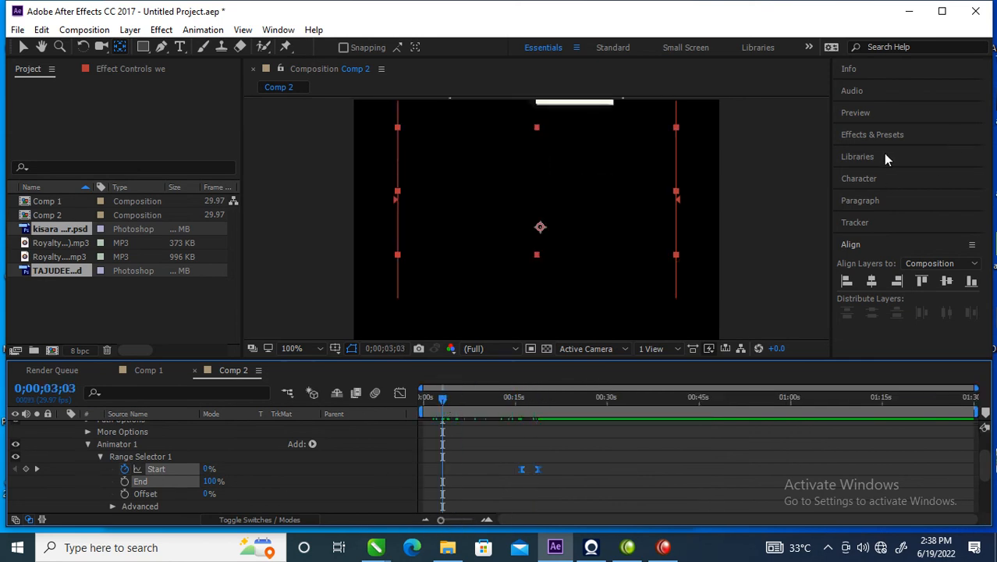
left_click(864, 117)
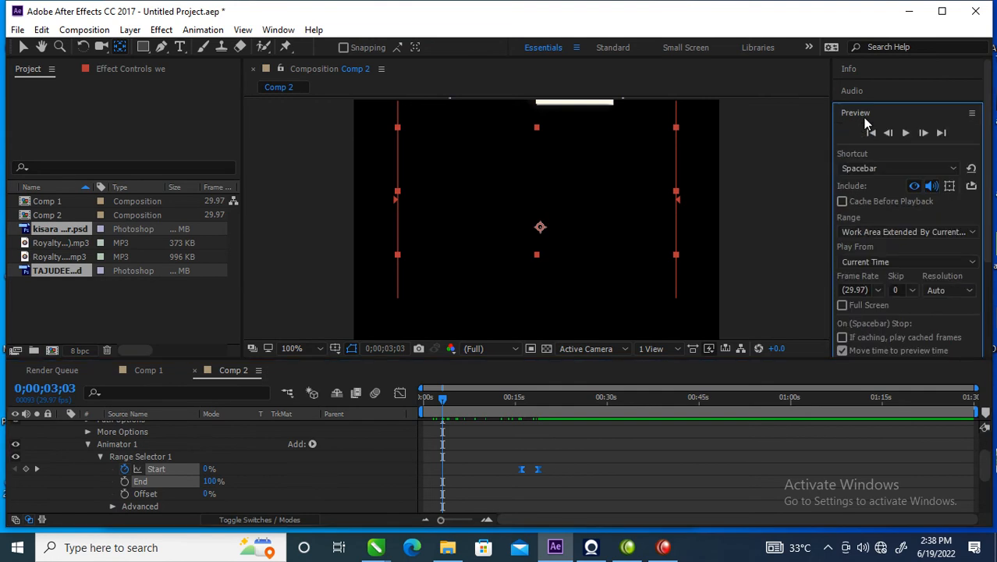
left_click(905, 135)
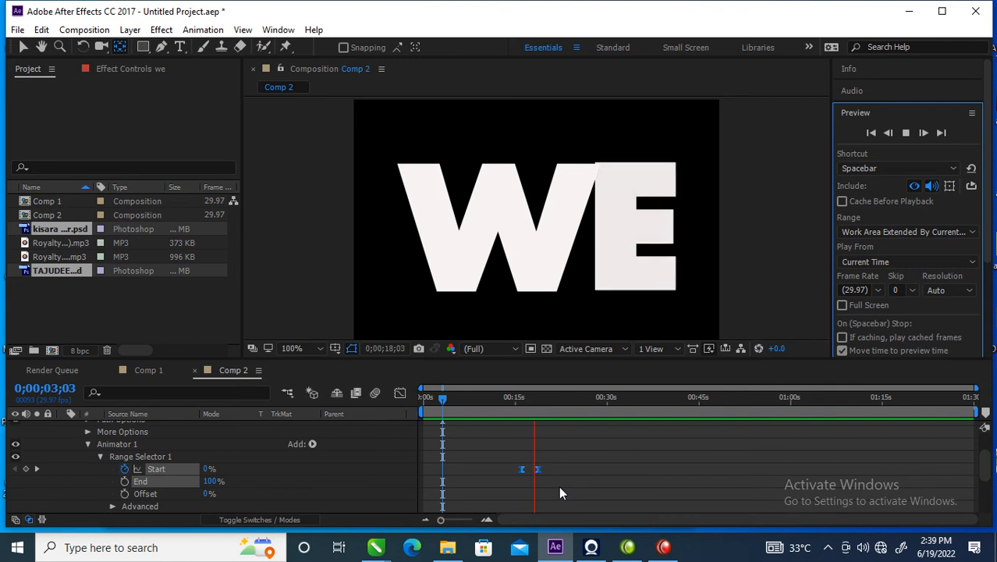
left_click(548, 468)
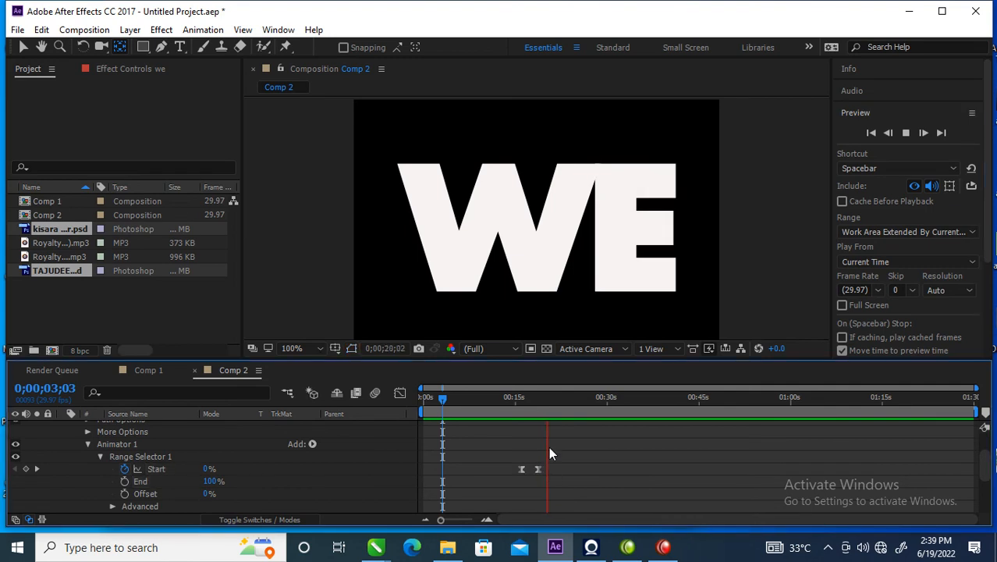
- Set the current time to 0;00;18;19 and collapse the "we" layer's properties
left_click_drag(444, 397, 540, 422)
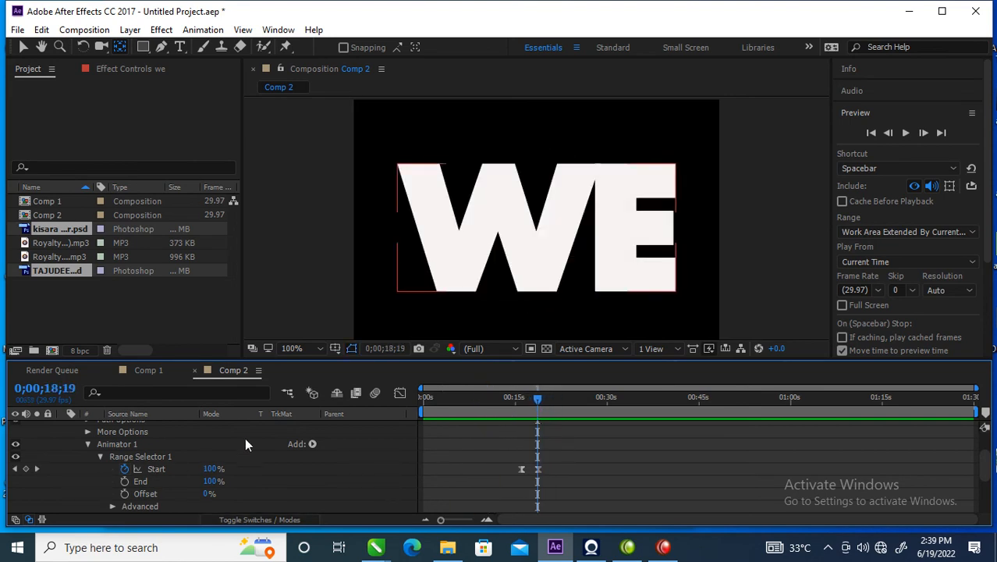
scroll(247, 472, "up", 2)
left_click(62, 426)
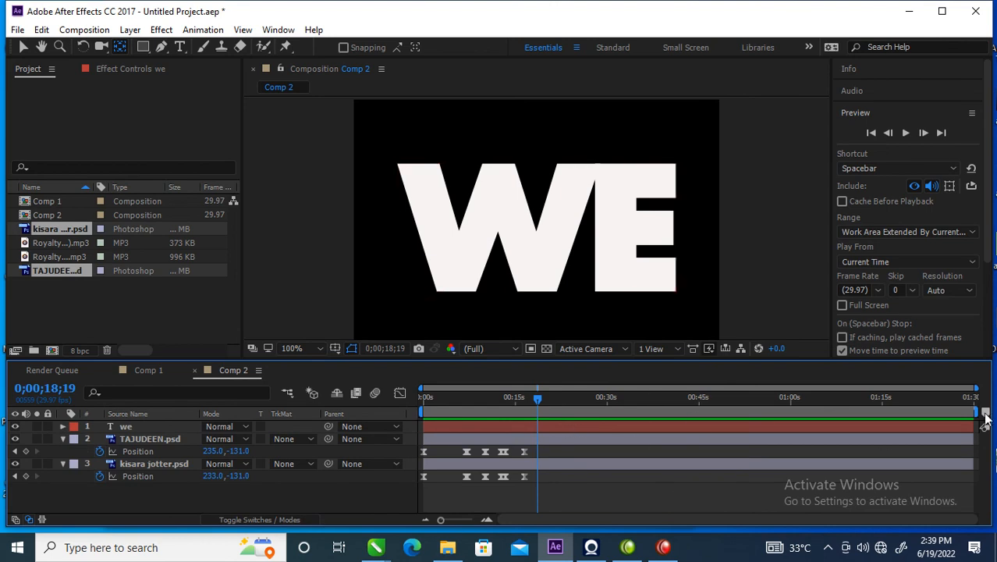
- Trim the "we" layer so it runs from just before the last jotter position keyframes to about 0;00;18;19
left_click_drag(971, 429, 547, 418)
left_click_drag(540, 418, 522, 415)
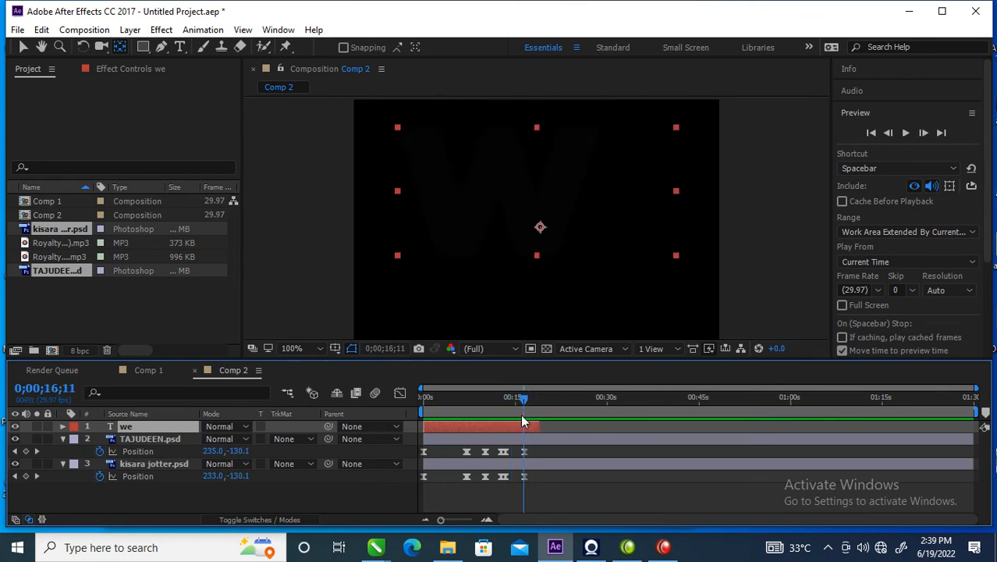
left_click_drag(425, 430, 531, 398)
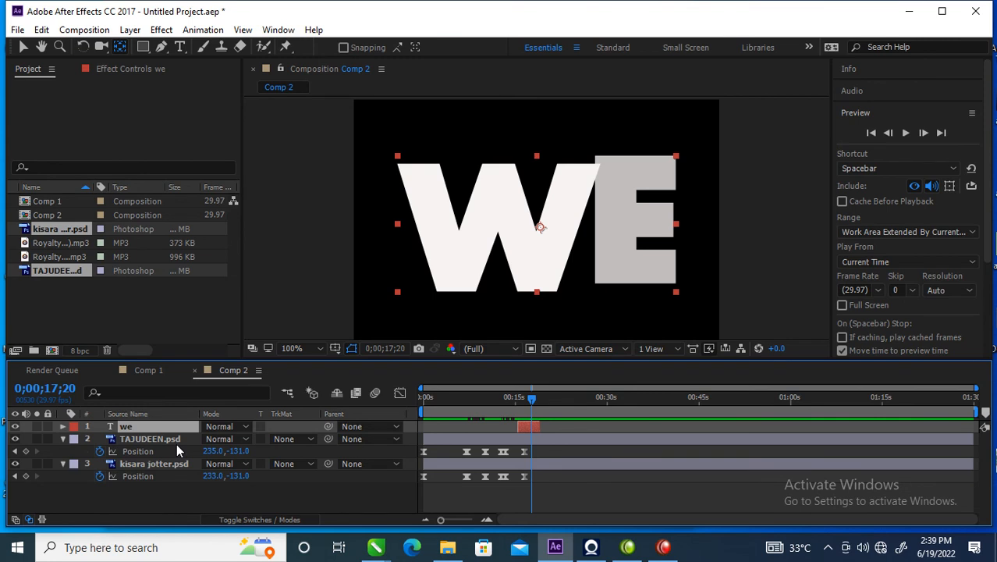
- Duplicate the "we" layer, place the copy directly after the original with a longer duration, and set the time to 0;00;21;04
key("ctrl+d")
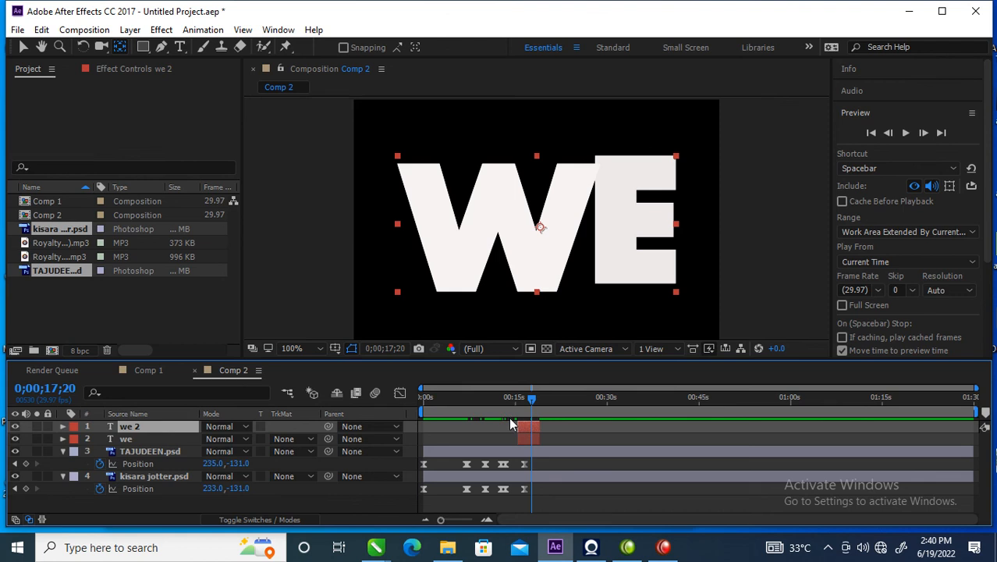
left_click_drag(527, 425, 528, 431)
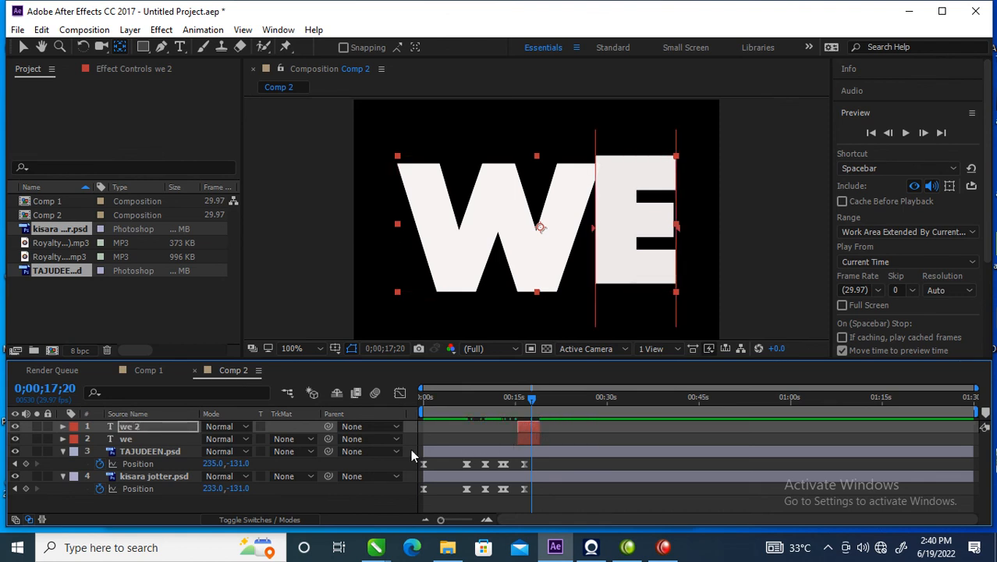
left_click_drag(539, 427, 553, 400)
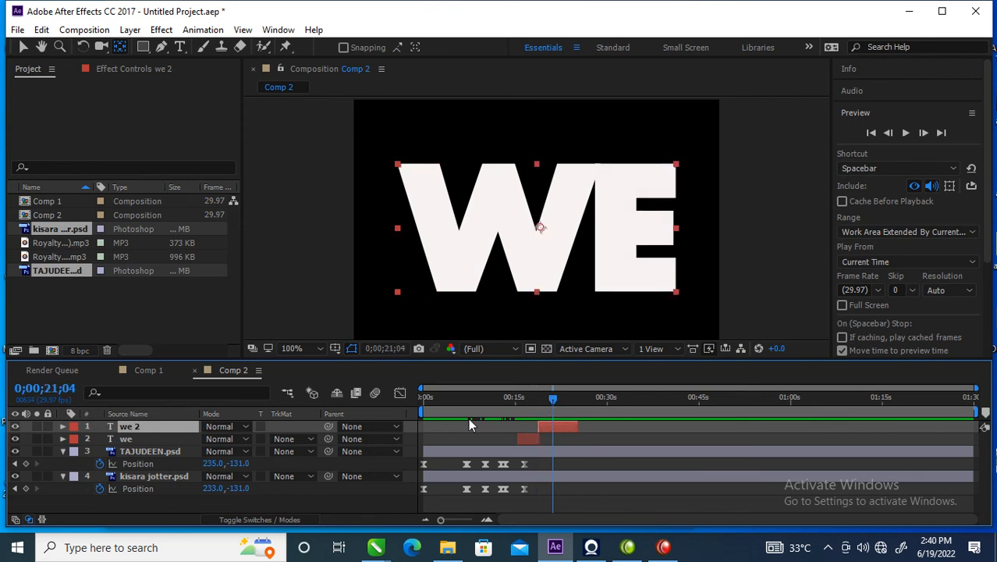
- Replace the duplicated layer's text with "are" and centre the word in the composition frame
left_click(181, 49)
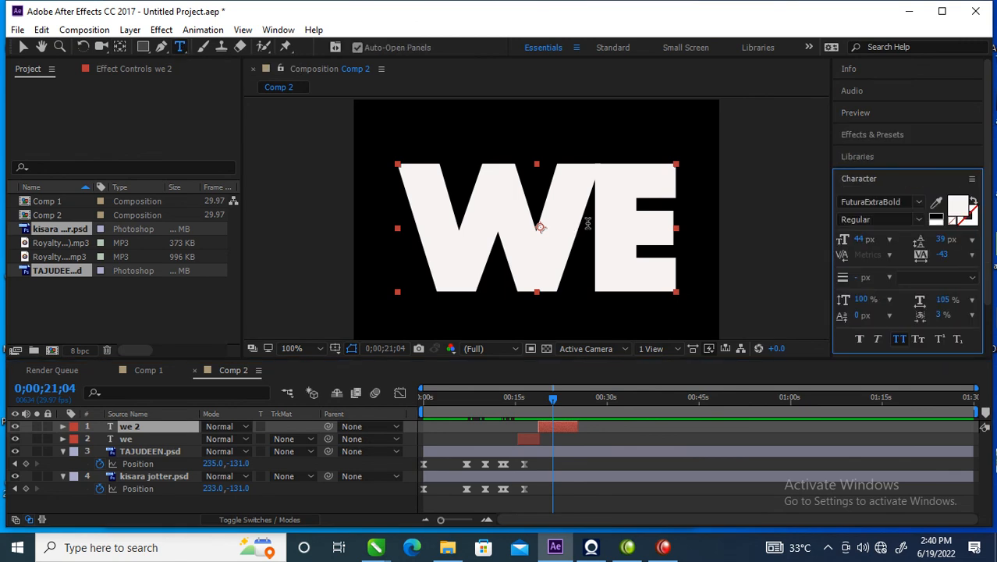
left_click(592, 185)
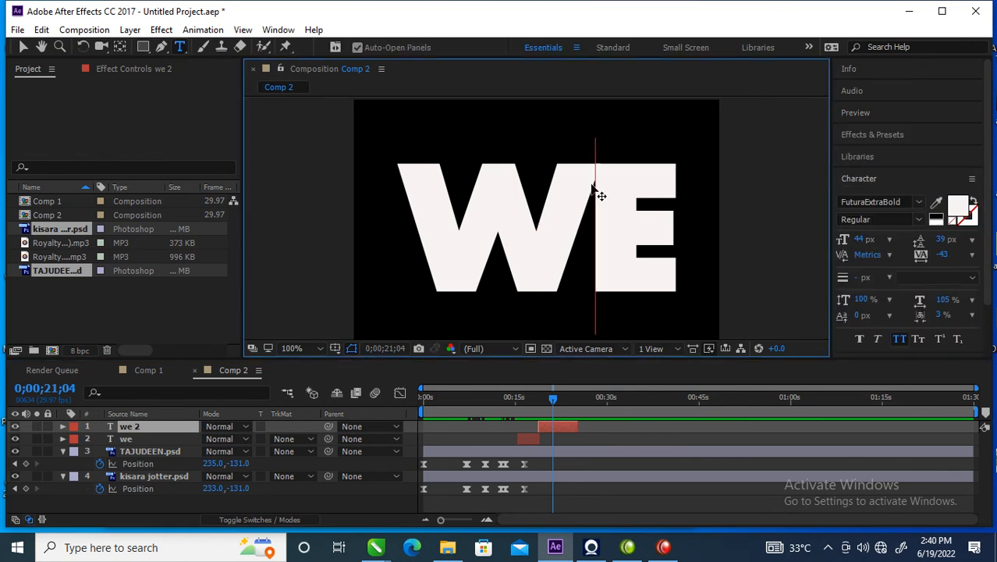
key("ctrl+a")
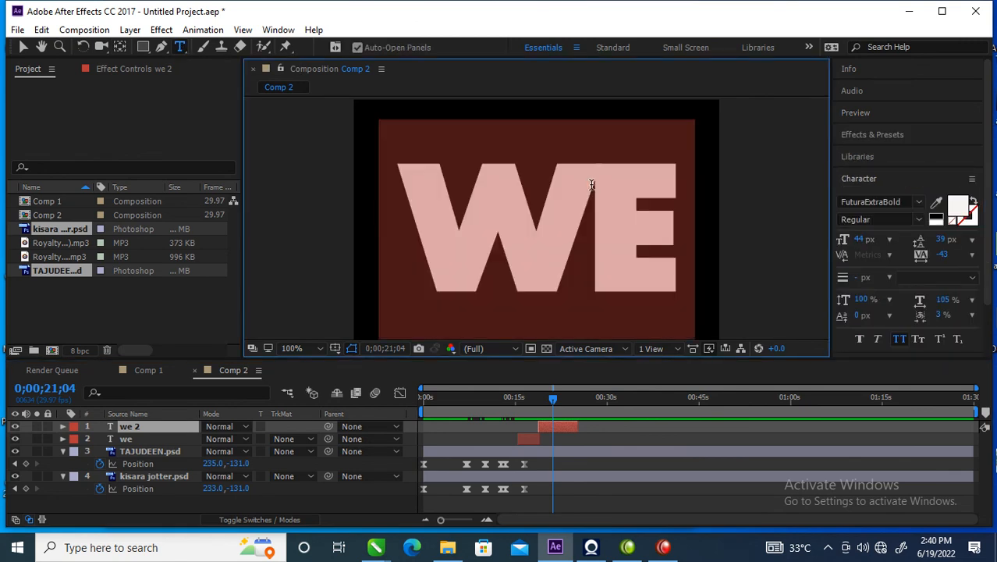
type("are")
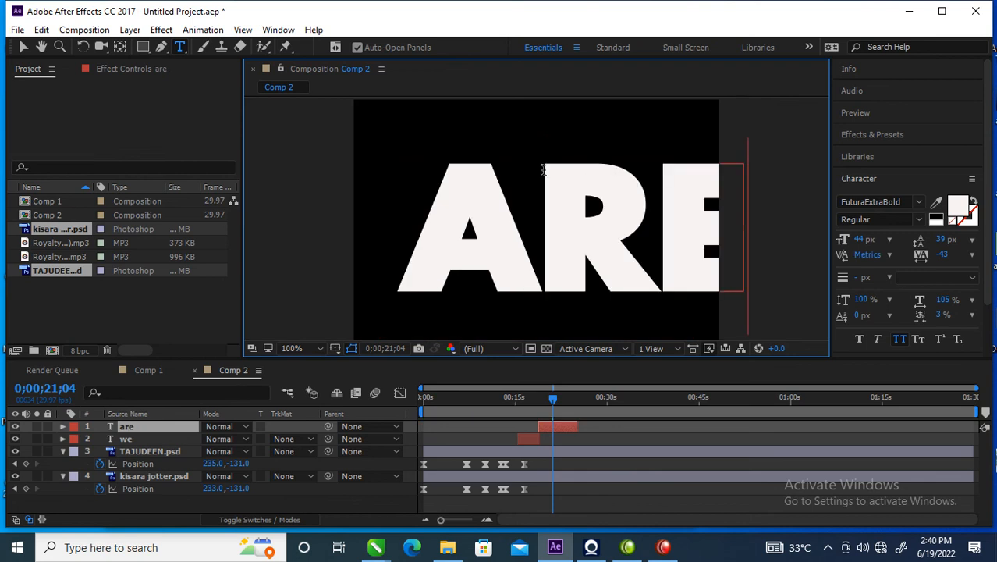
left_click(23, 47)
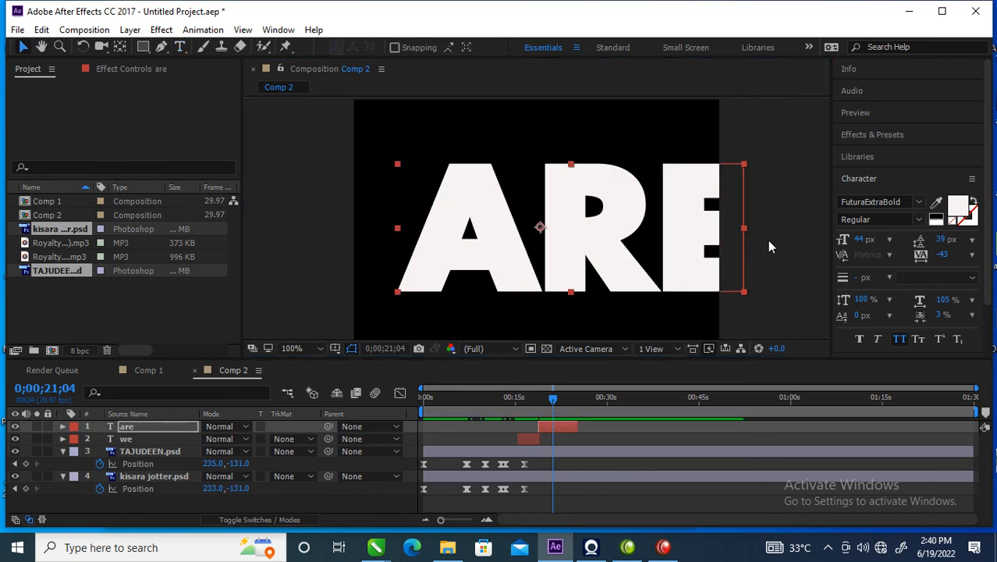
left_click_drag(667, 223, 654, 224)
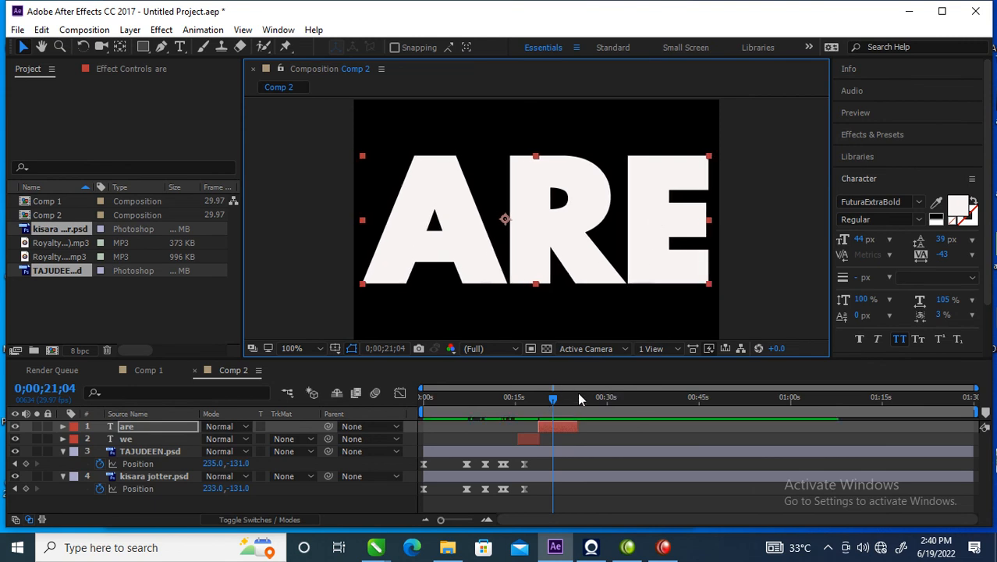
- Shorten the "are" layer at both ends and place a duplicate just after it, with the time at 0;00;25;28
left_click(553, 399)
left_click_drag(551, 396, 573, 425)
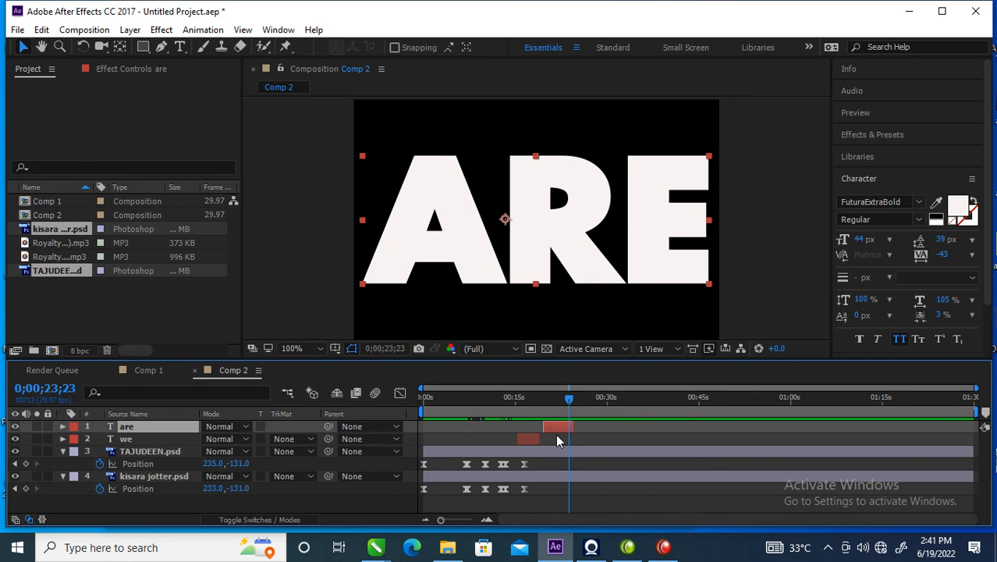
key("ctrl+d")
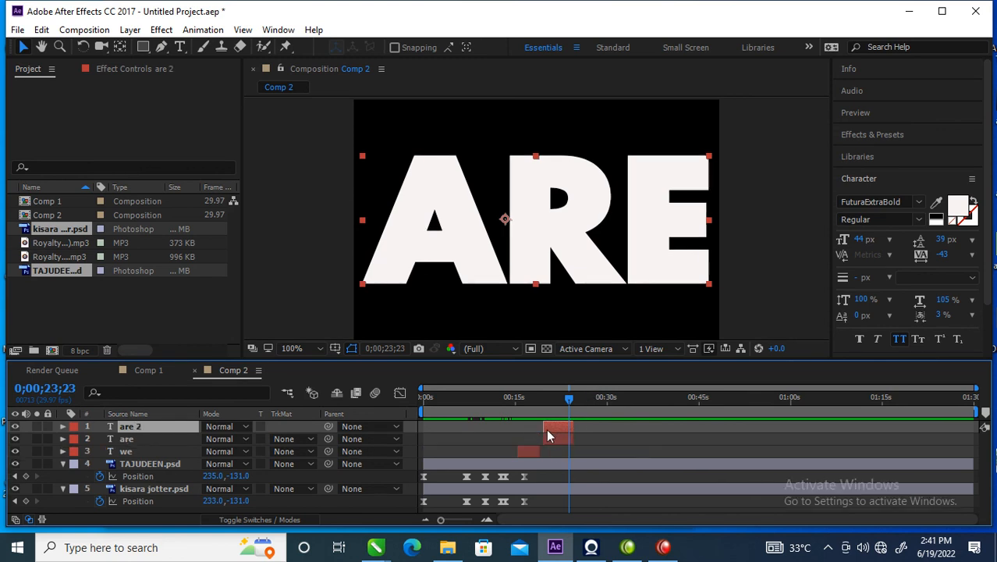
left_click_drag(551, 425, 583, 425)
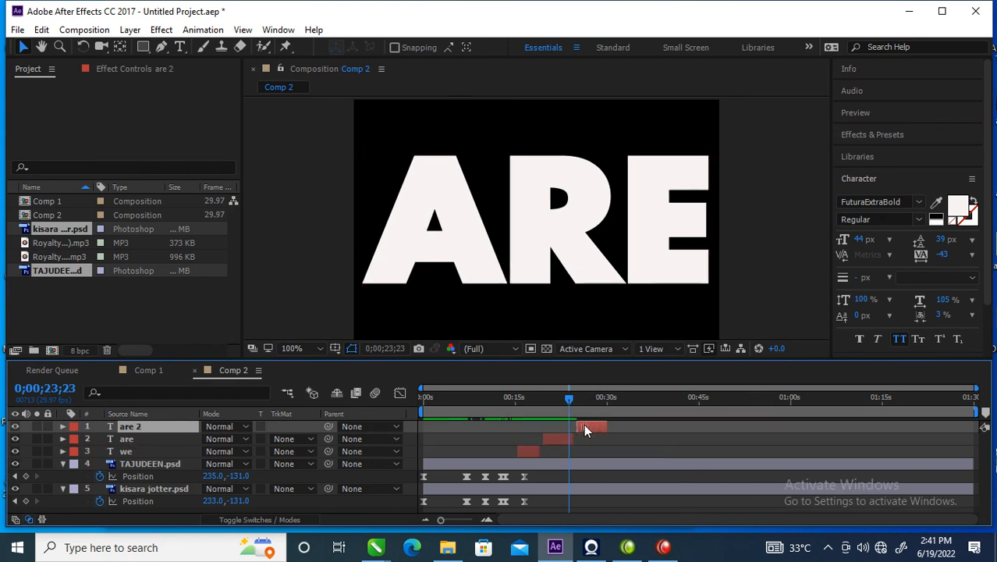
left_click(580, 404)
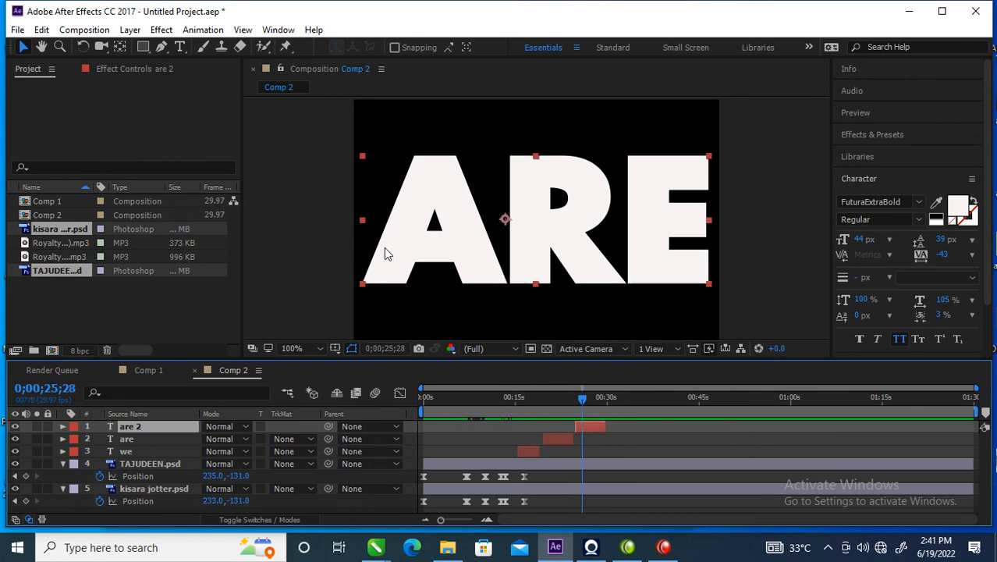
- Replace the duplicated "are" layer's text with "into"
left_click(182, 48)
left_click(599, 209)
key("ctrl+a")
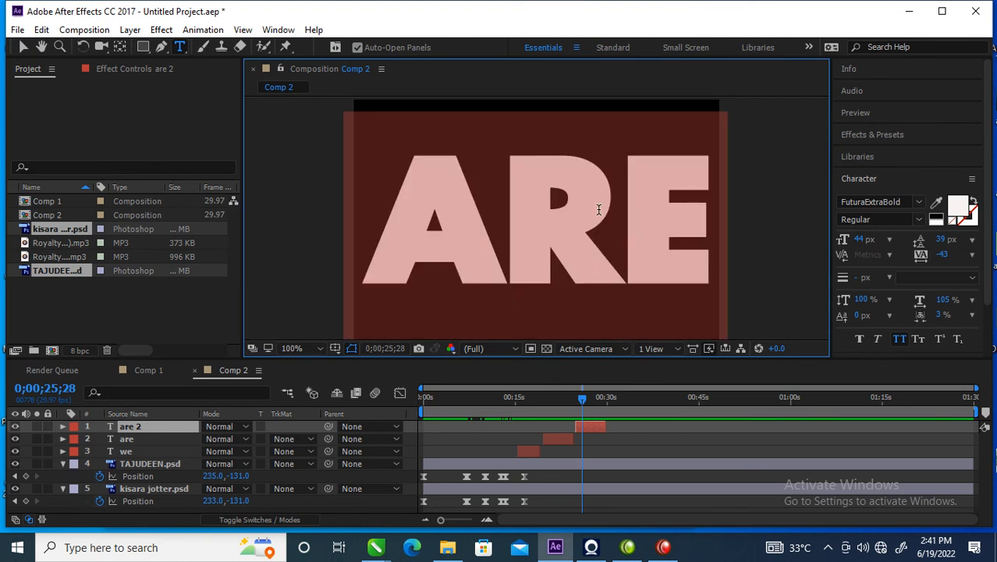
type("oi")
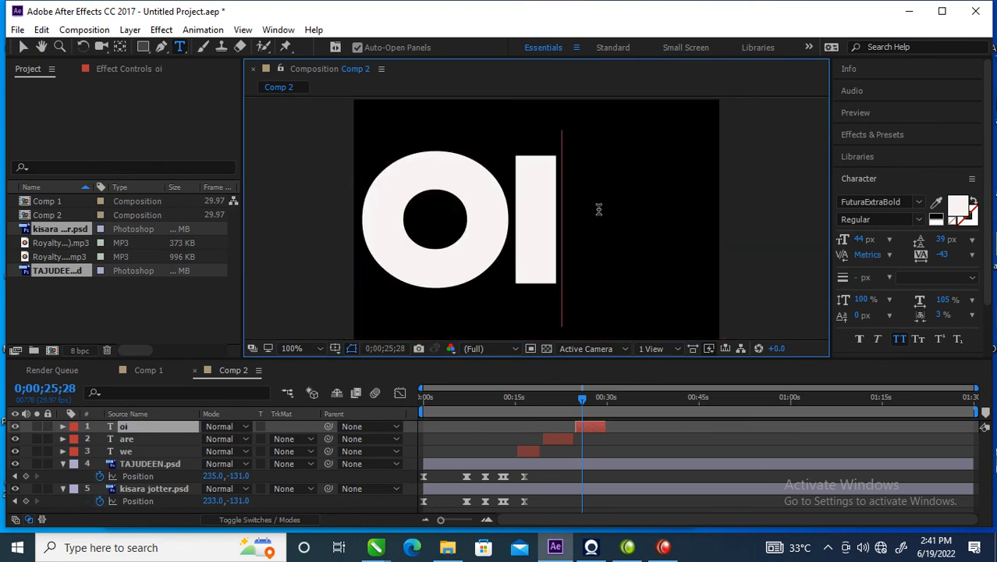
key("BackSpace")
key("BackSpace")
type("in")
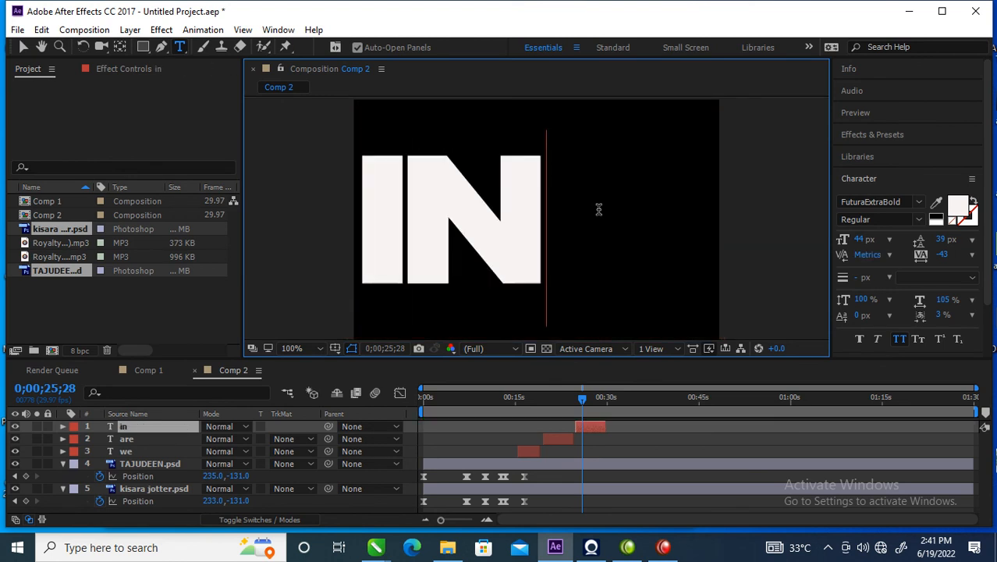
type("to")
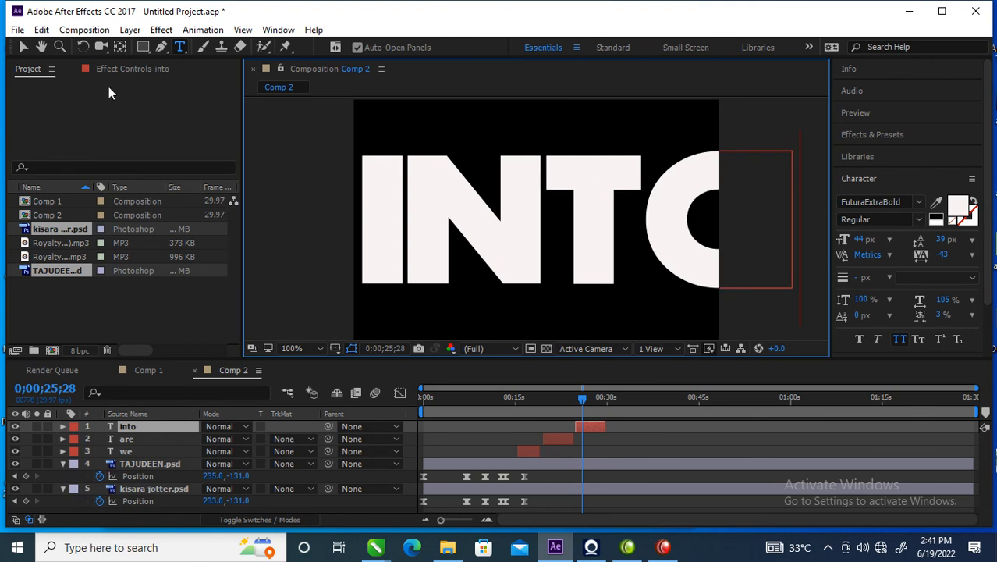
- Scale down the INTO text to fit the composition width and centre it in the frame
left_click(22, 48)
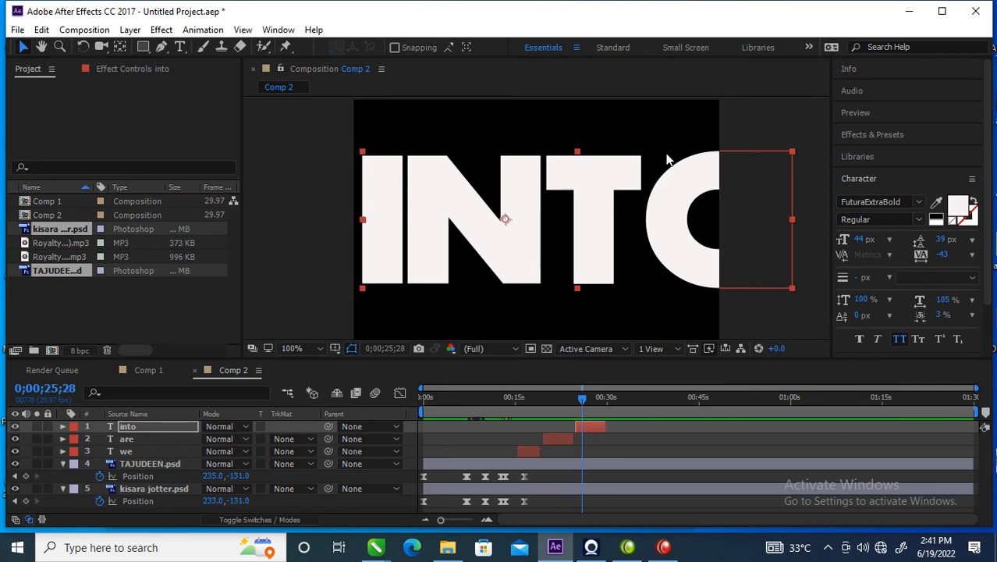
left_click_drag(789, 154, 718, 160)
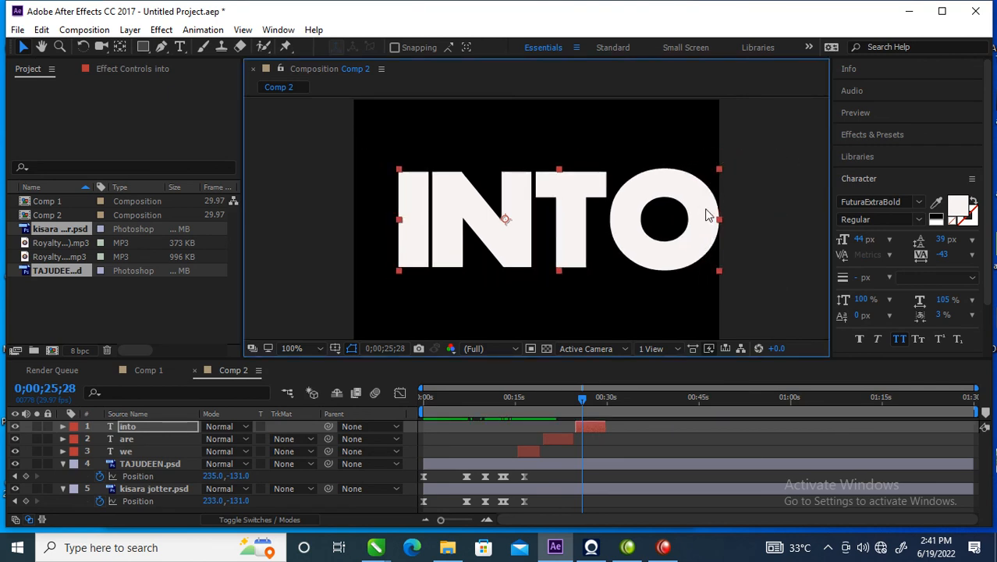
mouse_move(699, 221)
left_mouse_down()
mouse_move(674, 219)
mouse_move(684, 219)
left_mouse_up()
- Duplicate the "into" layer, place the copy directly after the original, and set the time to 0;00;31;23
left_click_drag(577, 395, 600, 411)
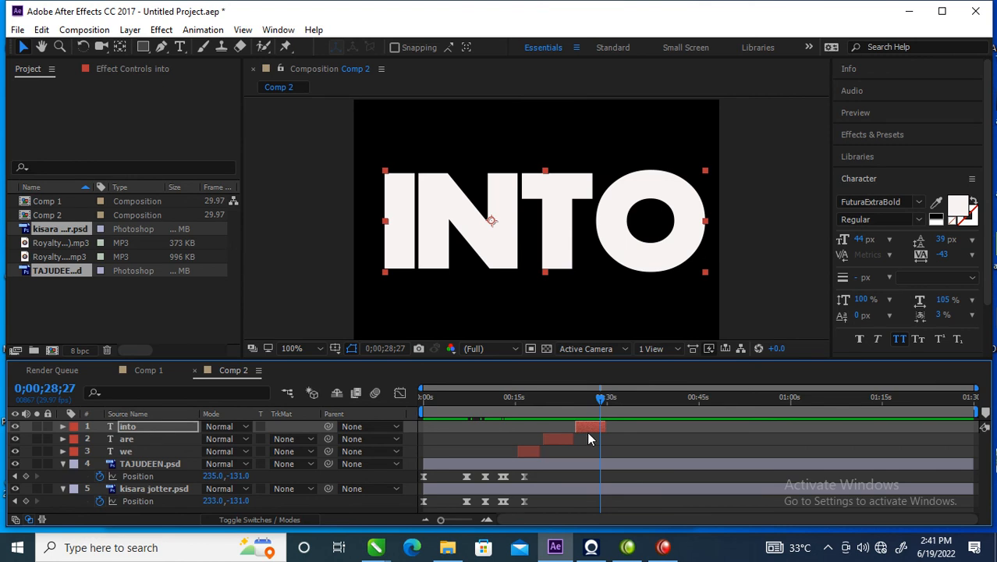
key("ctrl+d")
left_click_drag(580, 427, 612, 402)
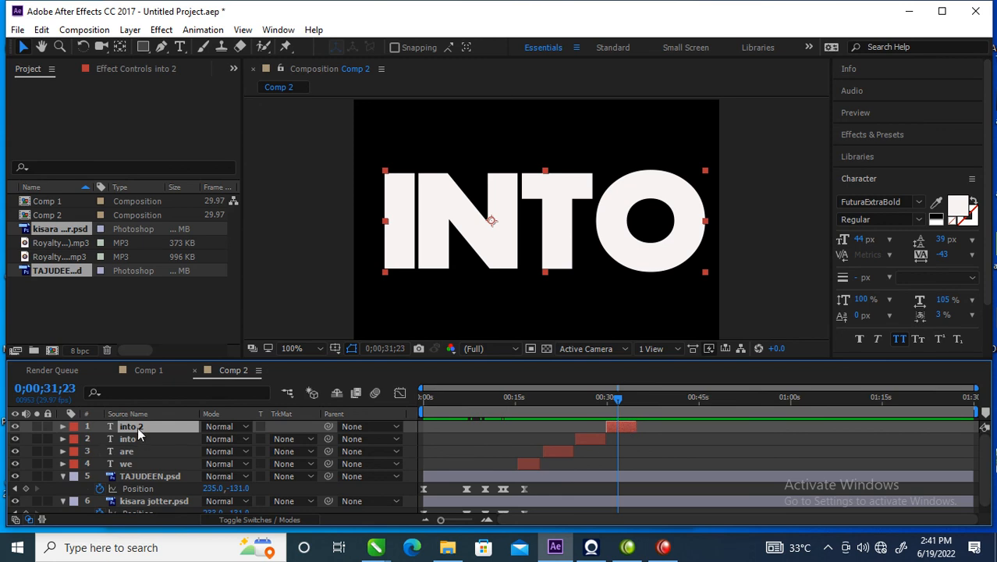
- Replace the duplicated "into" layer's text with "graphics industr9y" on two lines
left_click(180, 48)
left_click(485, 191)
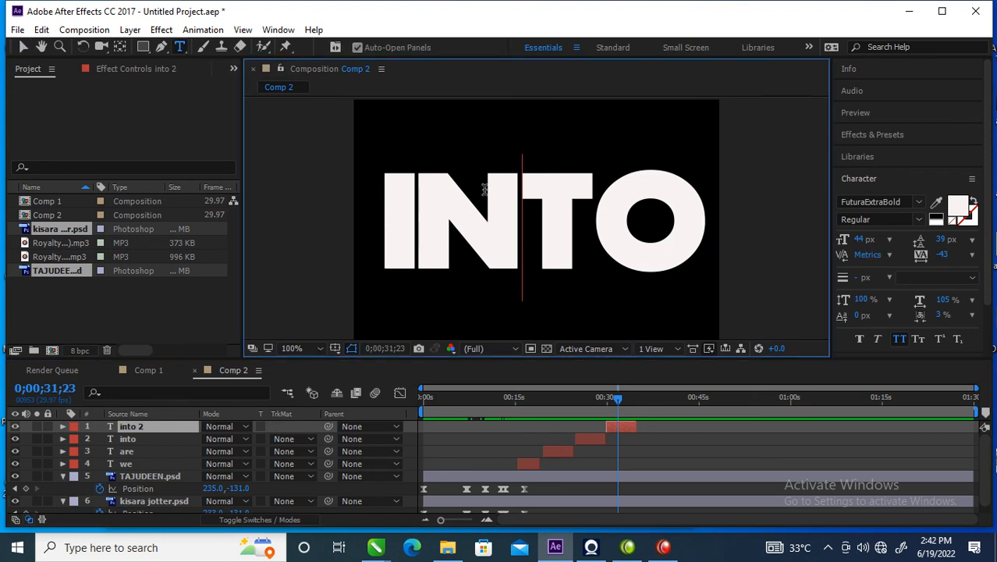
double_click(484, 188)
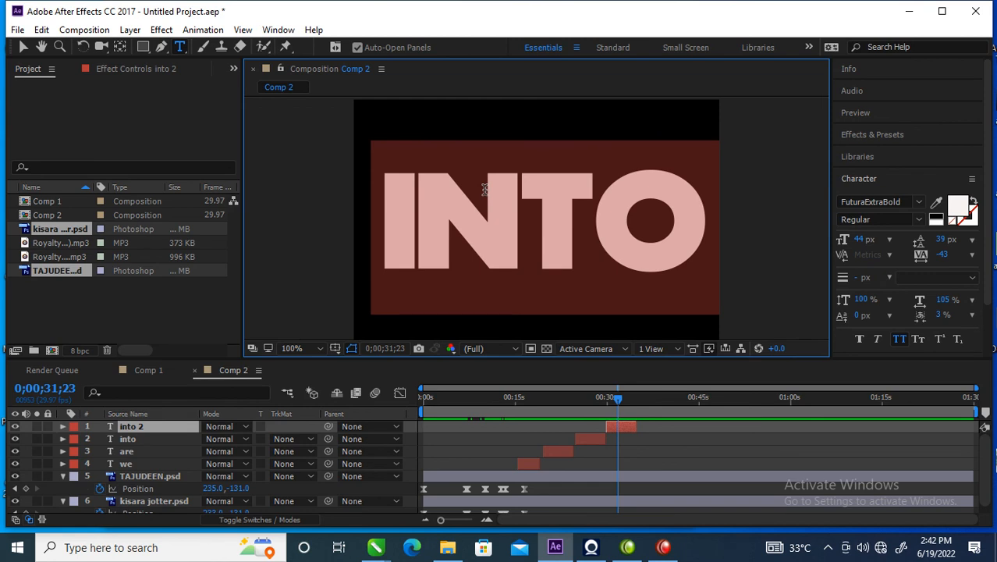
type("gr")
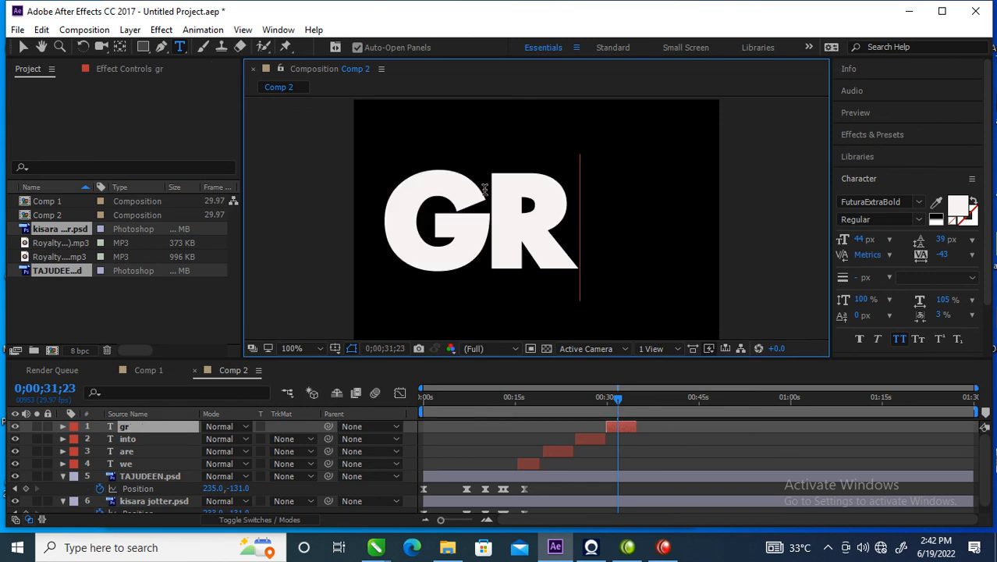
type("aphics")
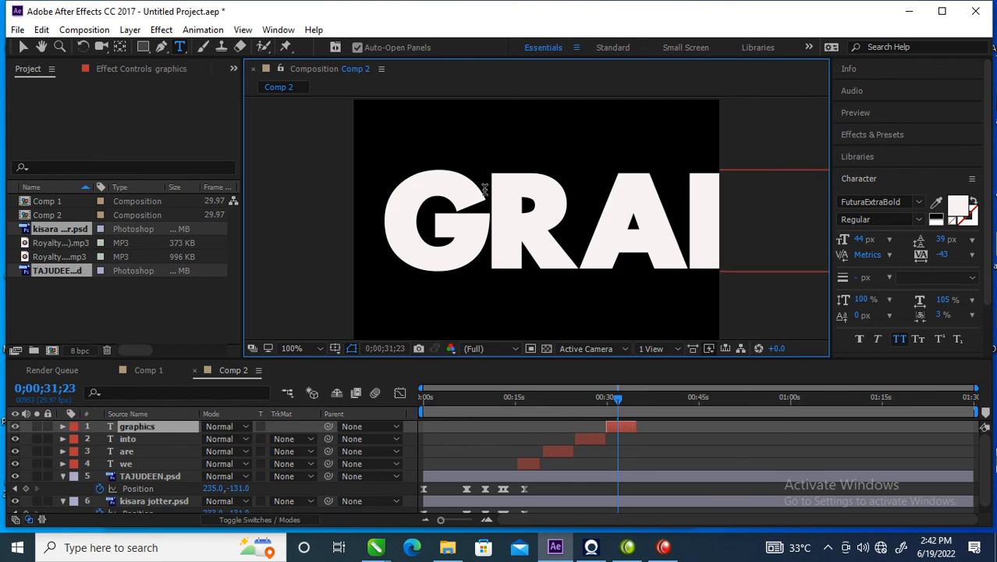
type("i")
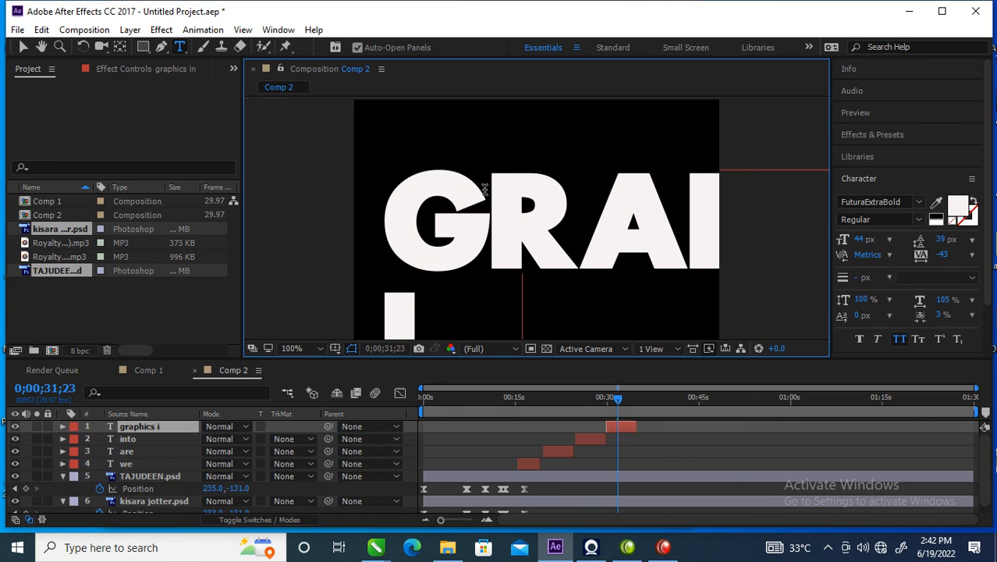
type("ndustr9y")
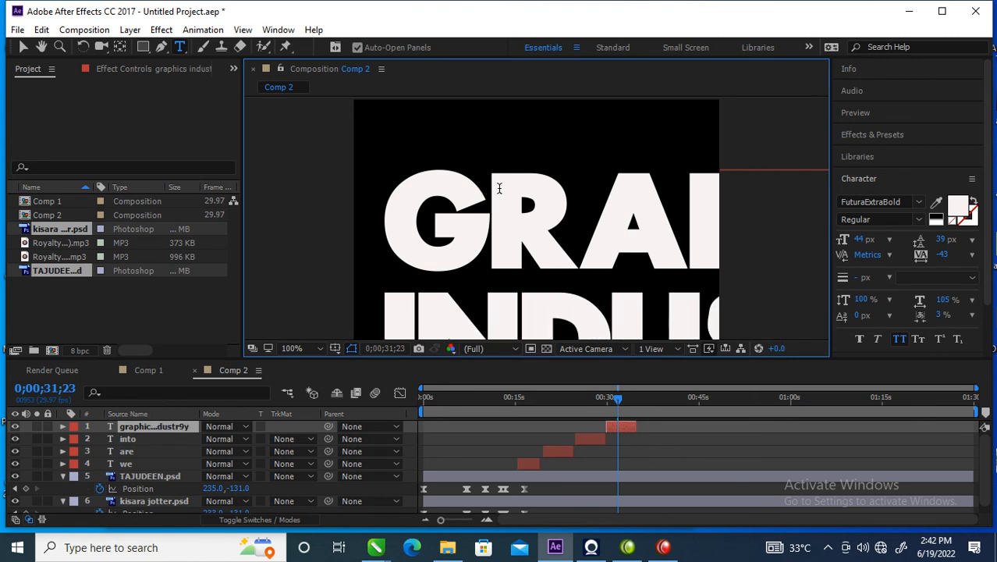
- Scale down the two-line GRAPHICS text and move it up and left to bring both words into the frame
left_click(23, 49)
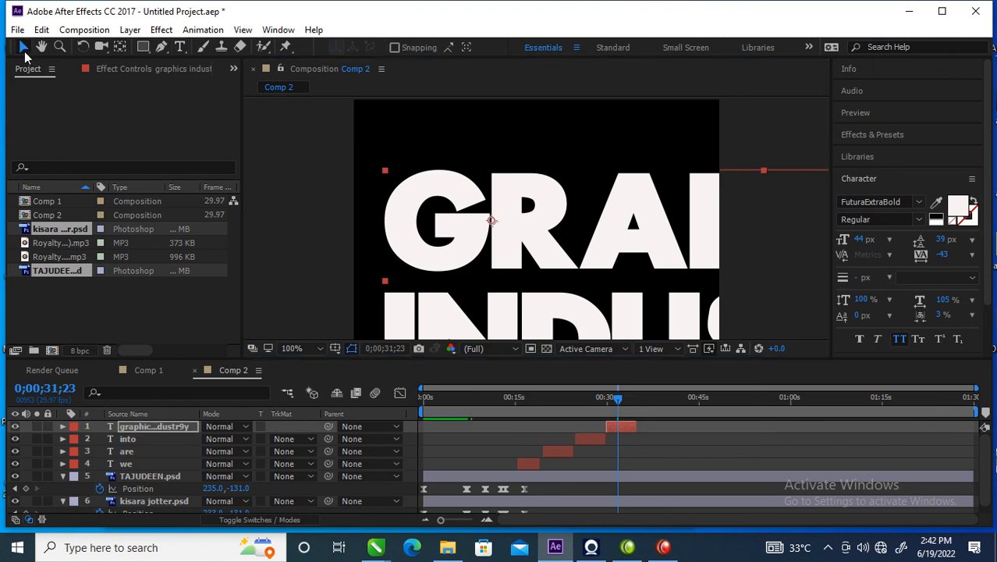
left_click_drag(383, 177, 405, 204)
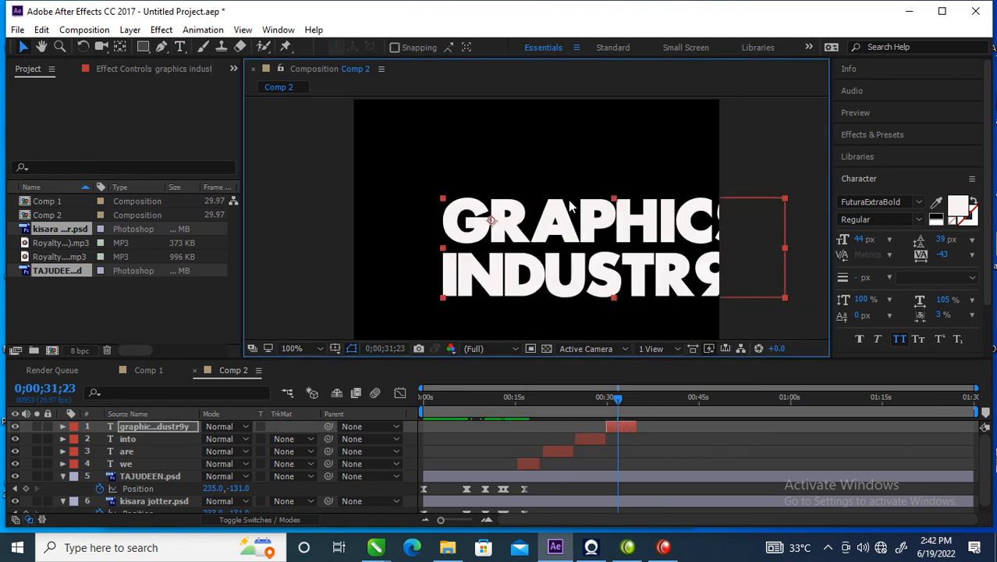
left_click_drag(632, 226, 575, 195)
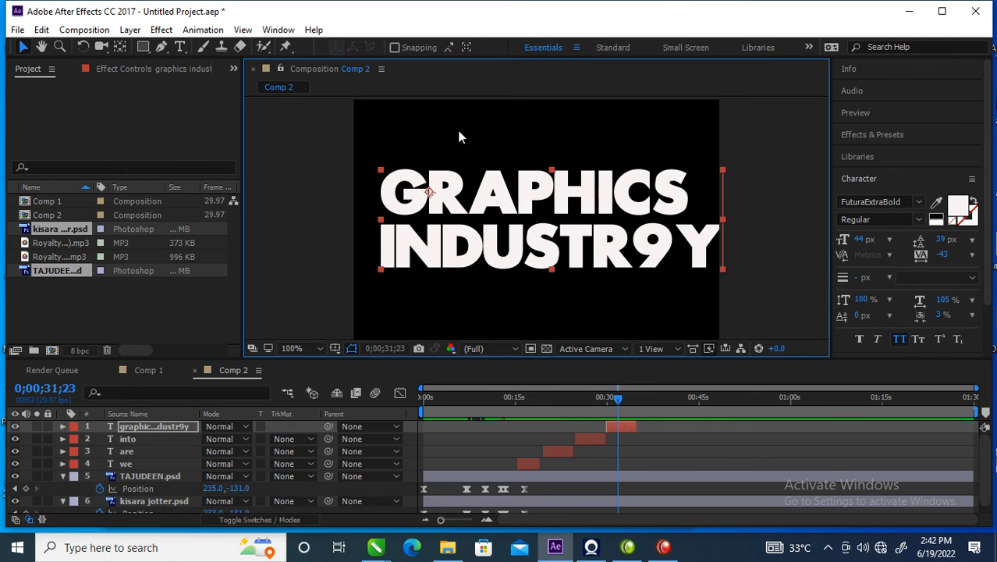
- Delete the stray 9 from the second line so the text reads "graphics industry"
left_click(180, 46)
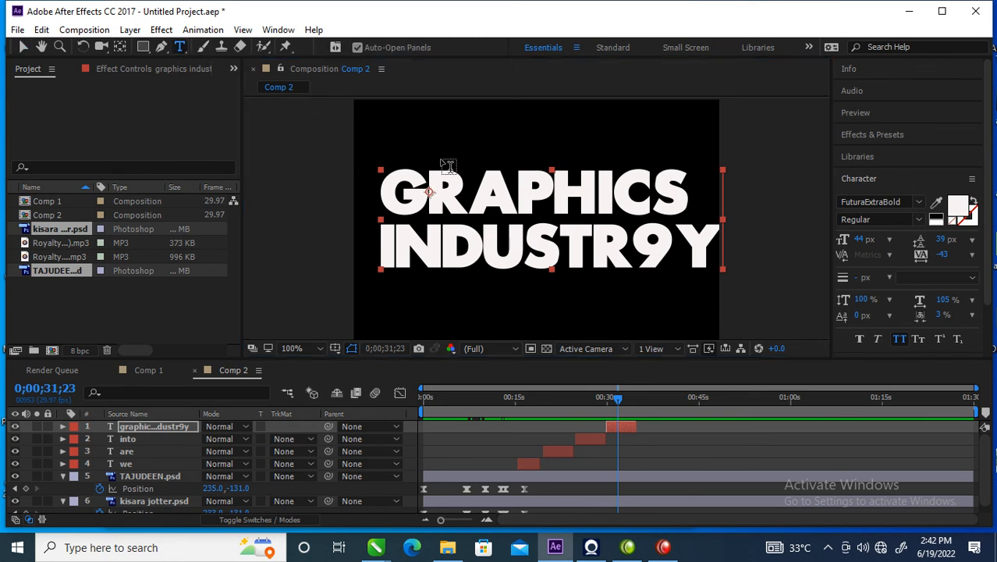
left_click(674, 245)
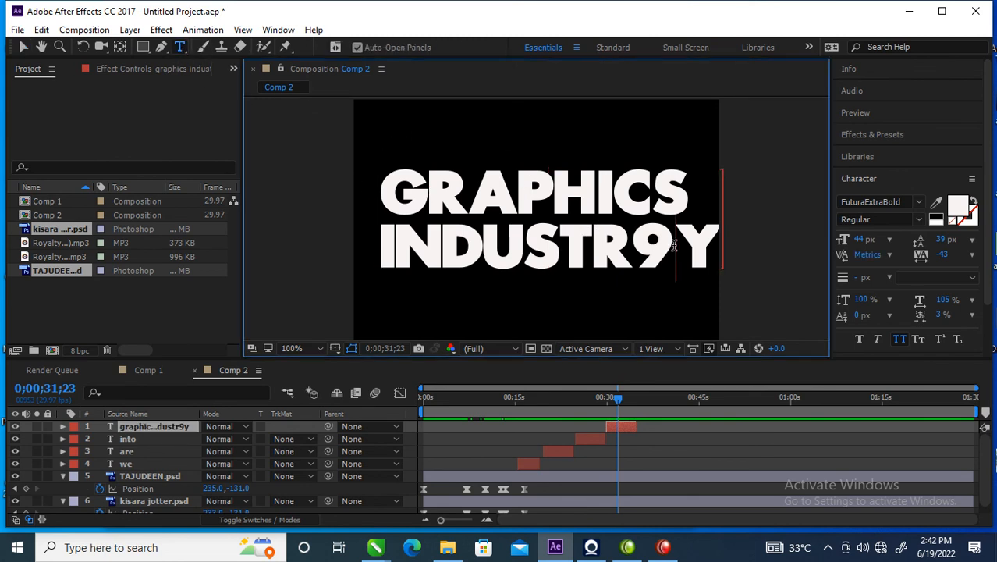
key("BackSpace")
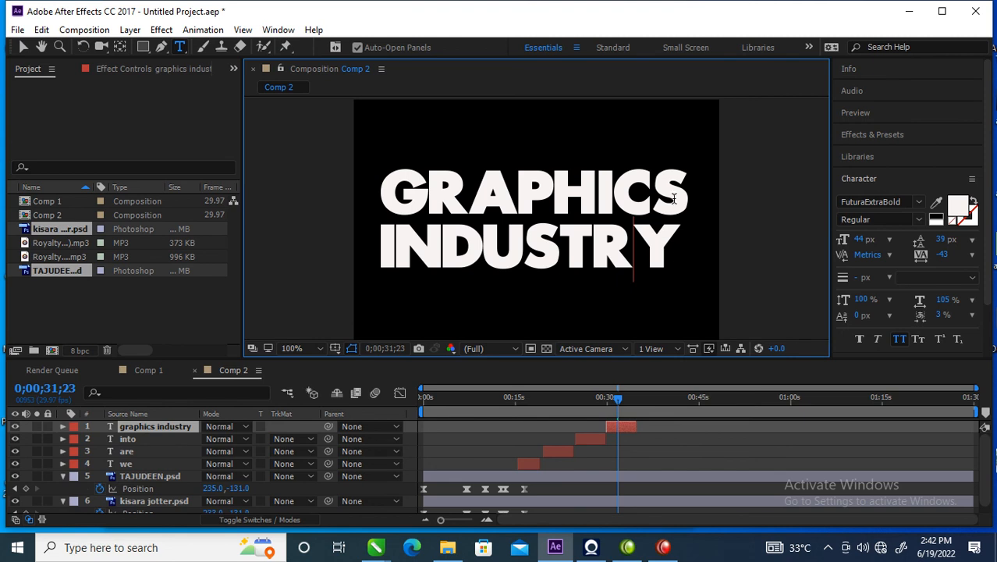
- Center the "graphics industry" text layer horizontally and vertically in the composition
left_click(22, 46)
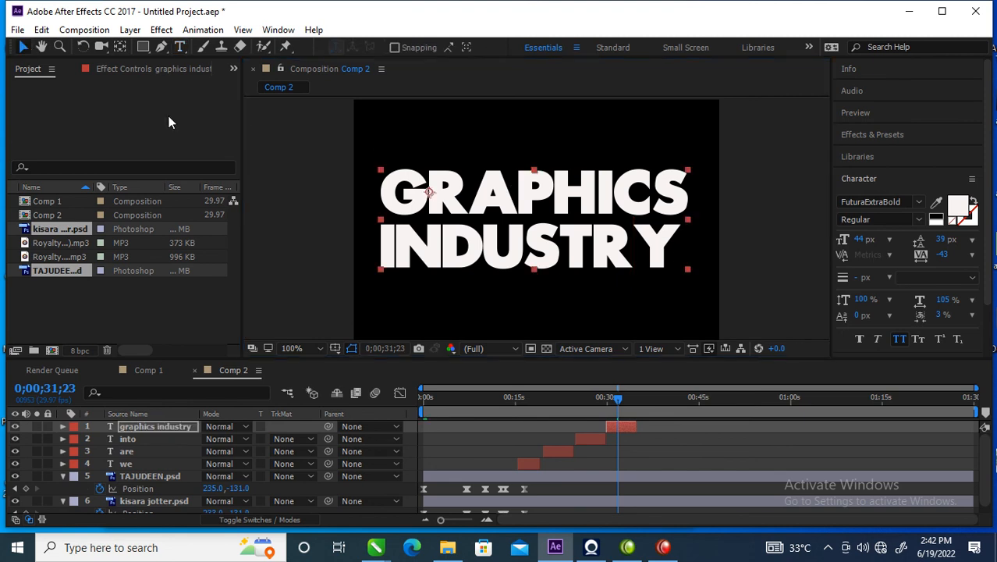
left_click(843, 71)
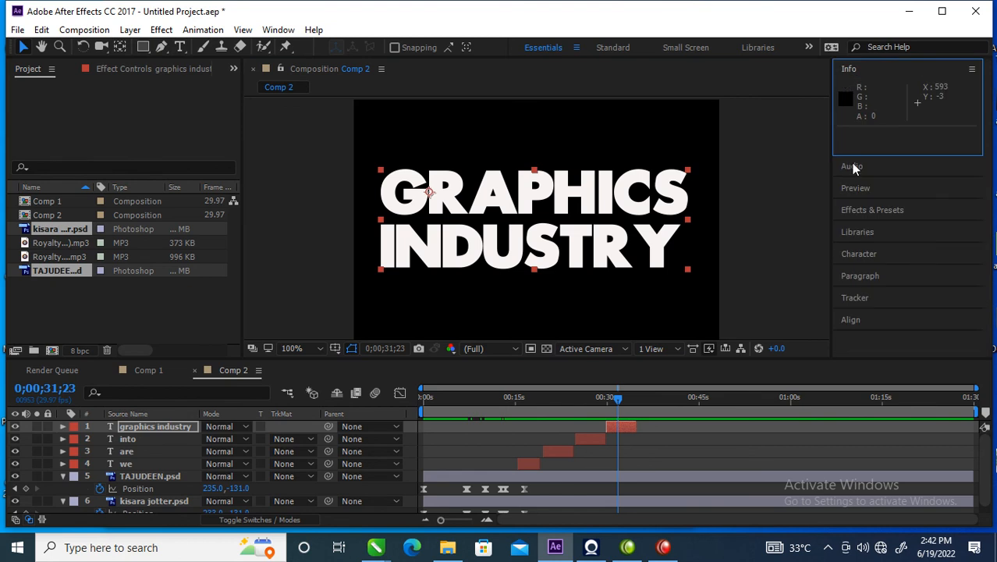
left_click(851, 320)
left_click(872, 285)
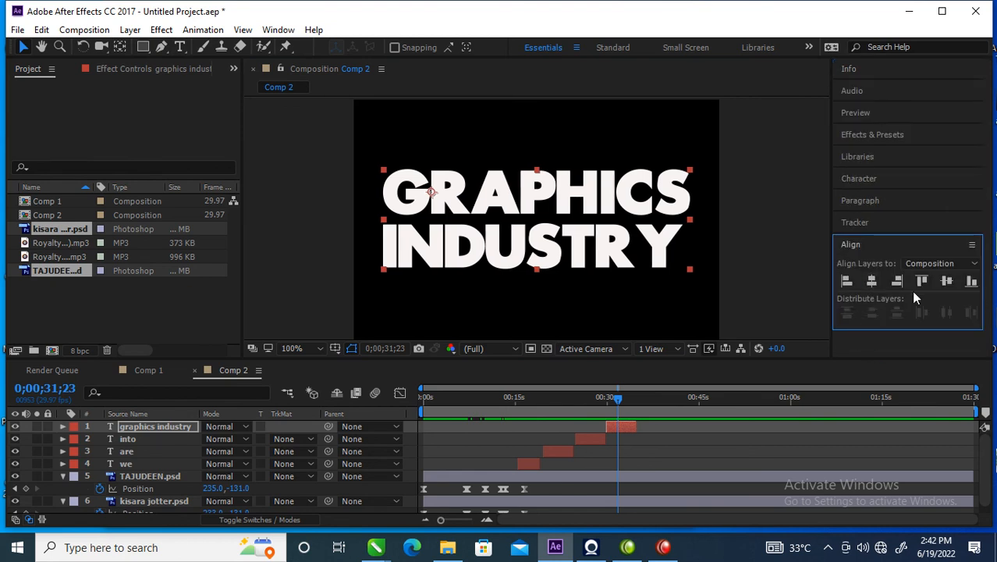
left_click(947, 281)
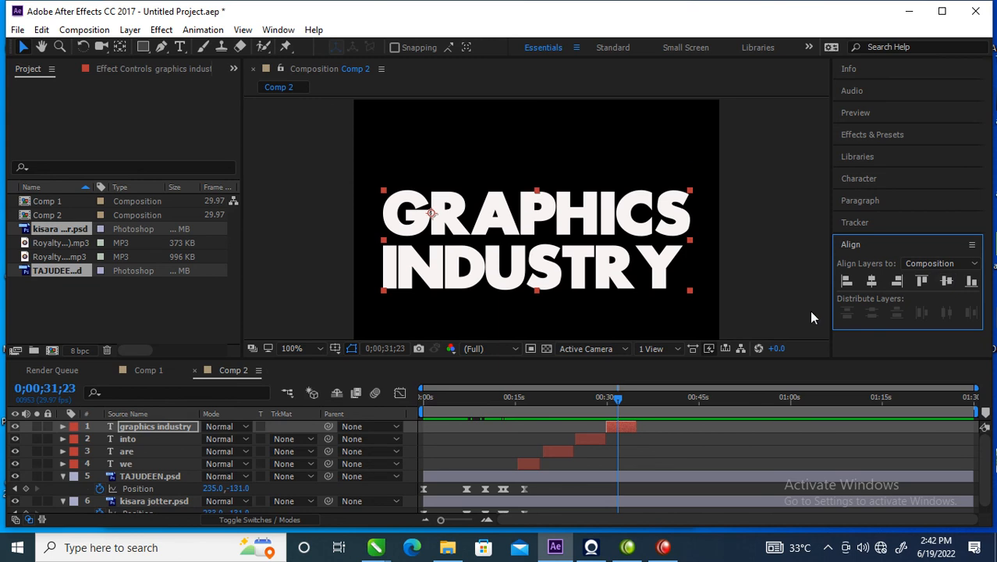
- Set the current time to 0;00;37;08 and shorten the work area to end at about 39 seconds, just past the "graphics industry" layer
left_click_drag(616, 402, 408, 428)
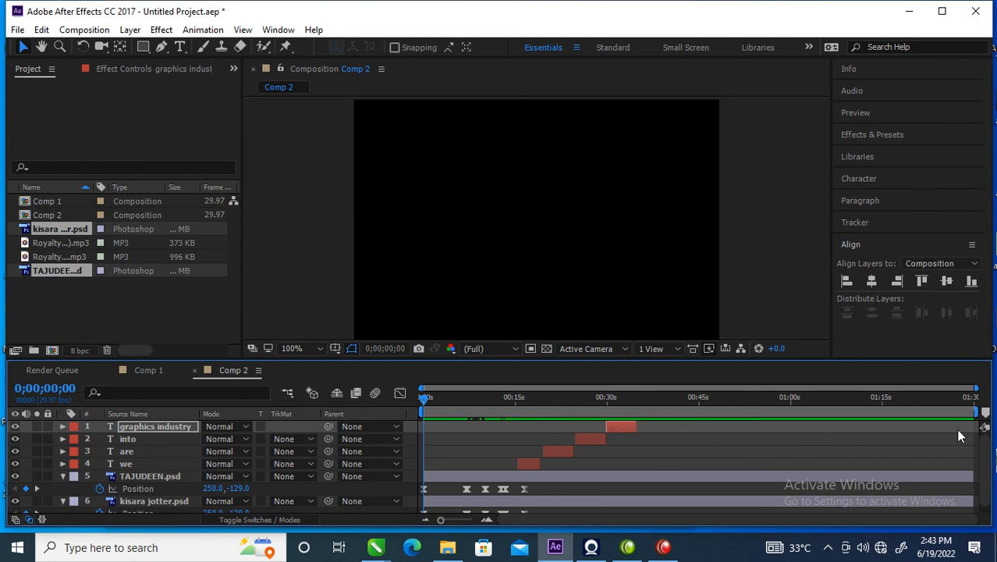
left_click_drag(953, 399, 653, 435)
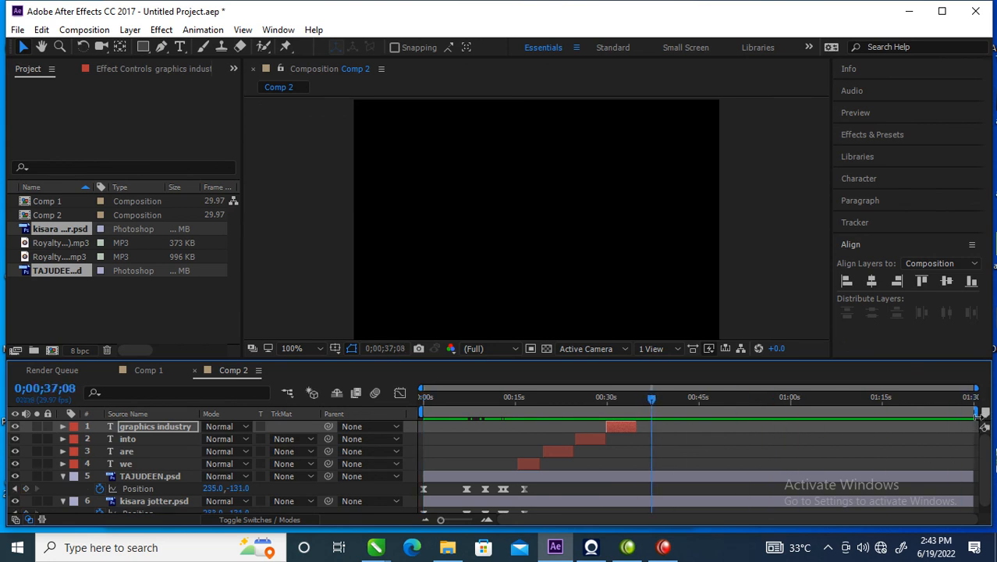
left_click_drag(975, 412, 660, 430)
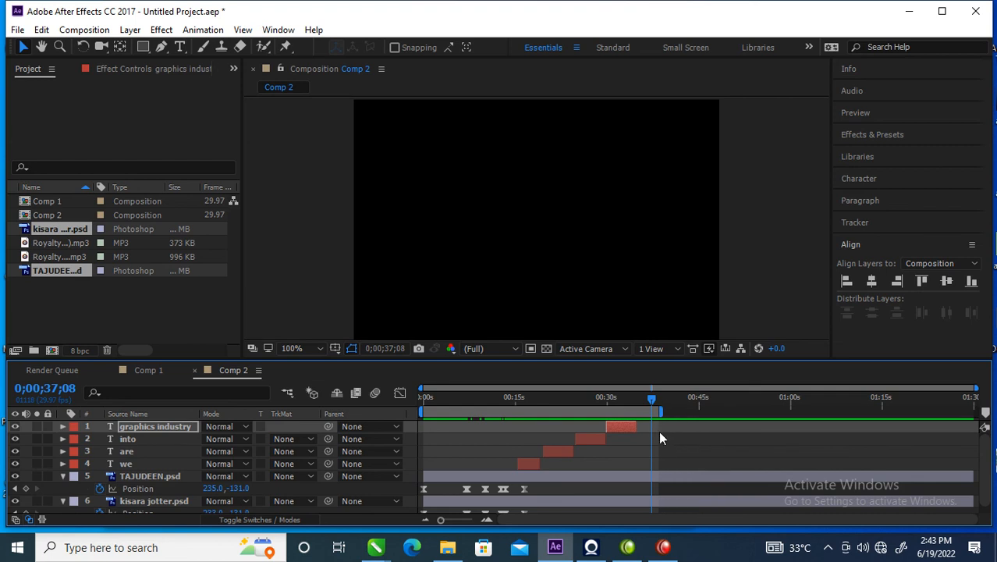
left_click_drag(973, 388, 787, 401)
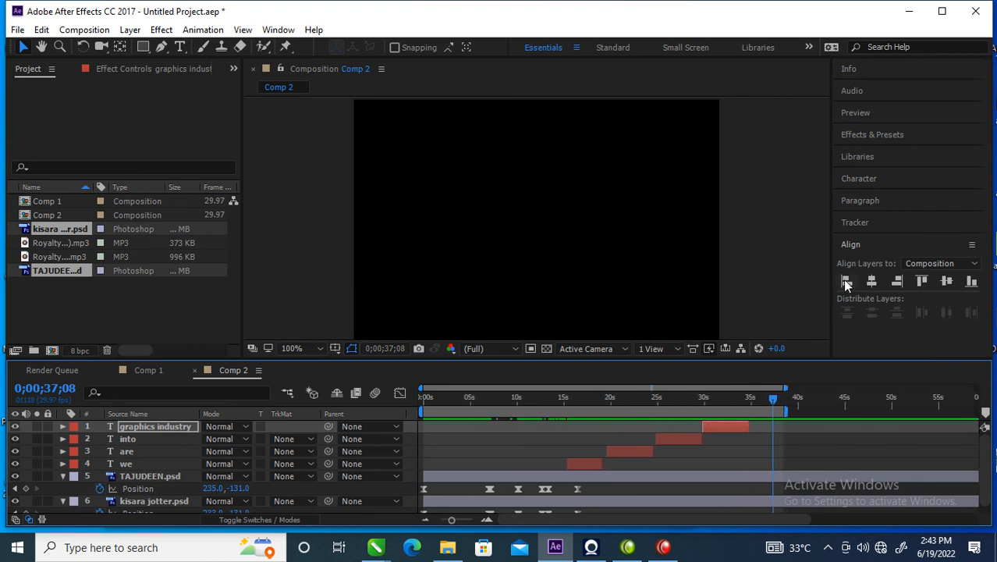
- Play a preview of the trimmed work area, stop it, and move the current time to 0;00;07;12 to review the jotters
left_click(858, 112)
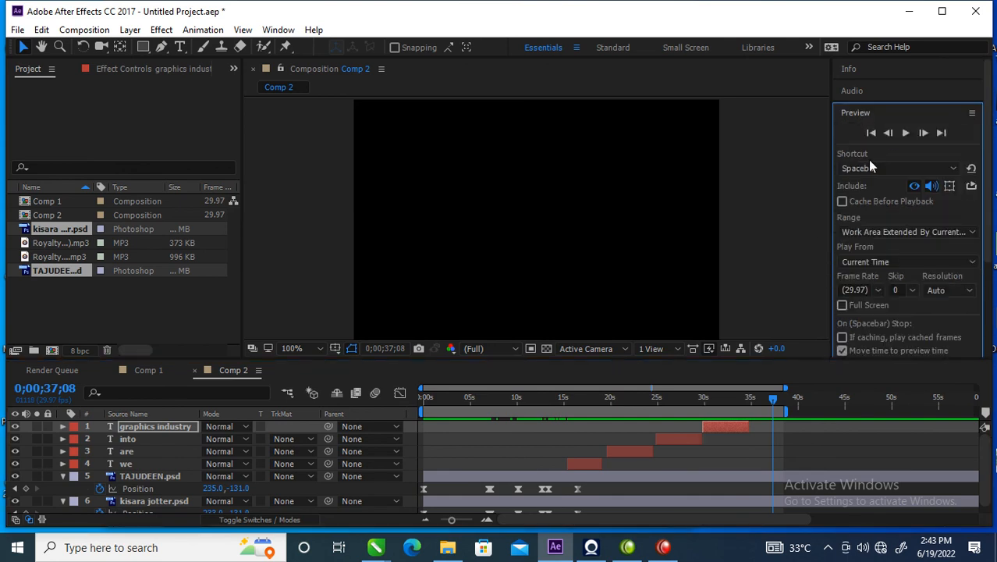
left_click(906, 133)
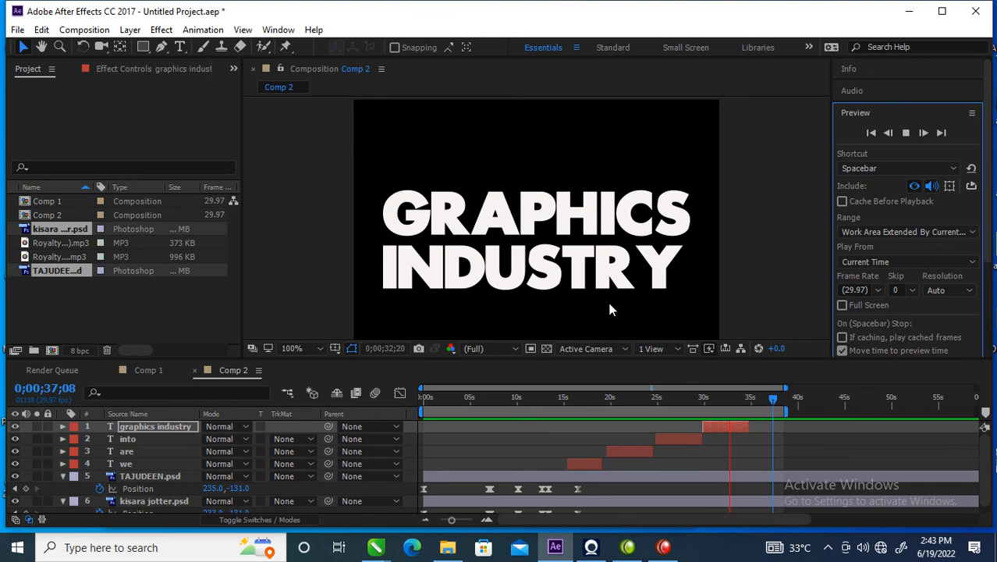
key("space")
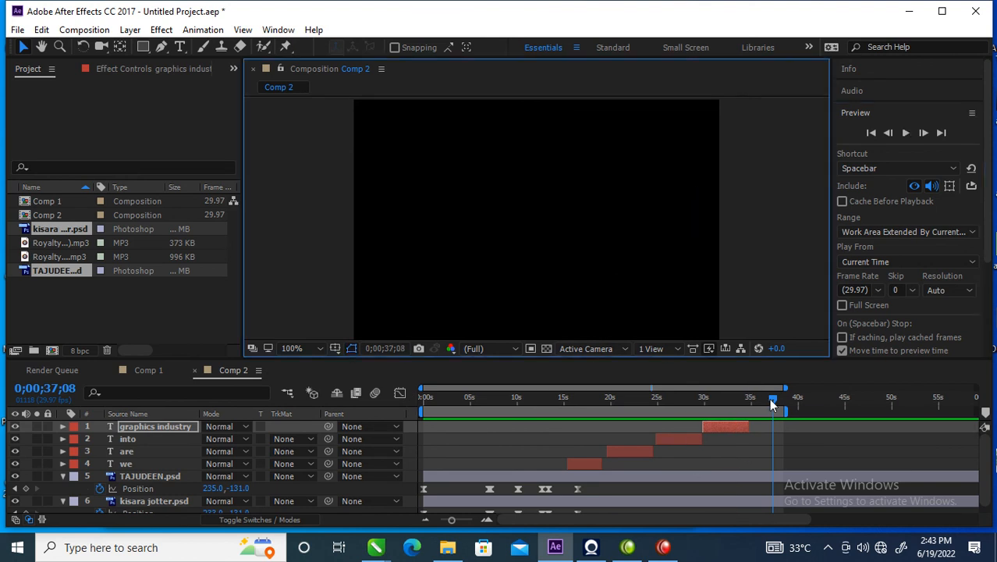
left_click_drag(770, 404, 494, 418)
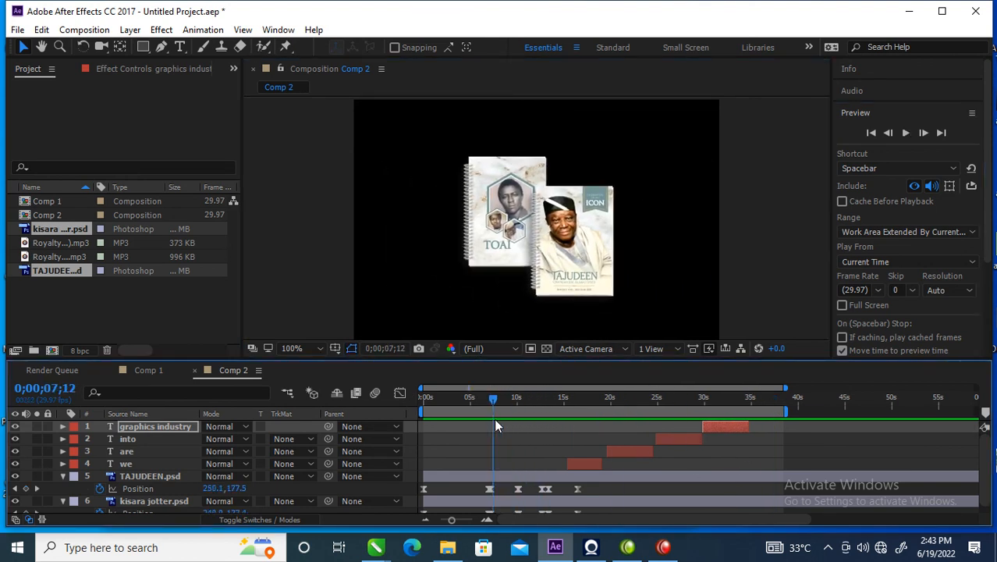